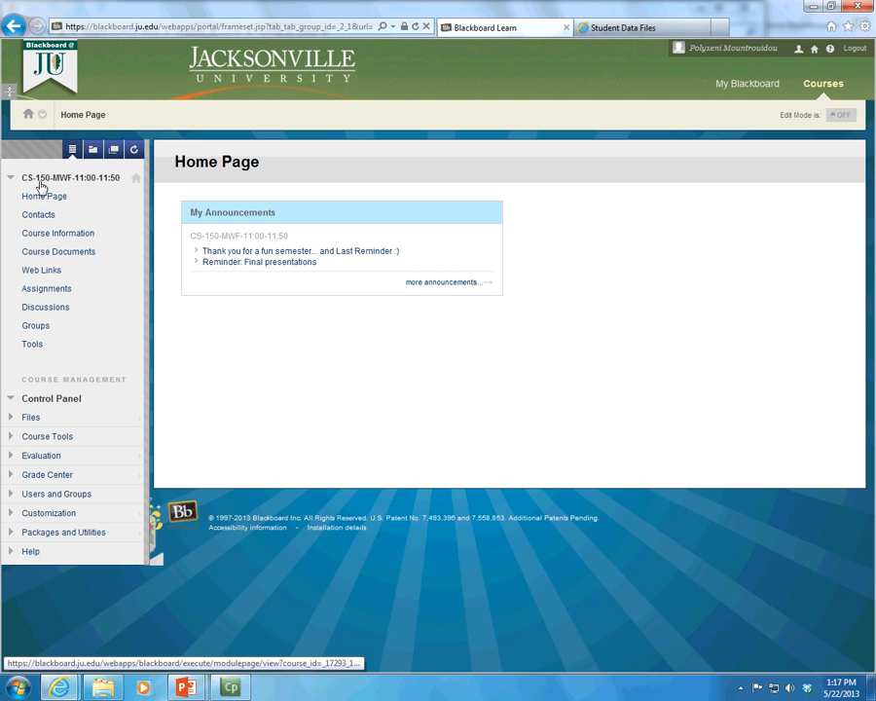
Open the Documents used in Word labs folder in the Word section of Course Documents and look through its file list.
{"action": "left_click", "coordinate": [70, 257]}
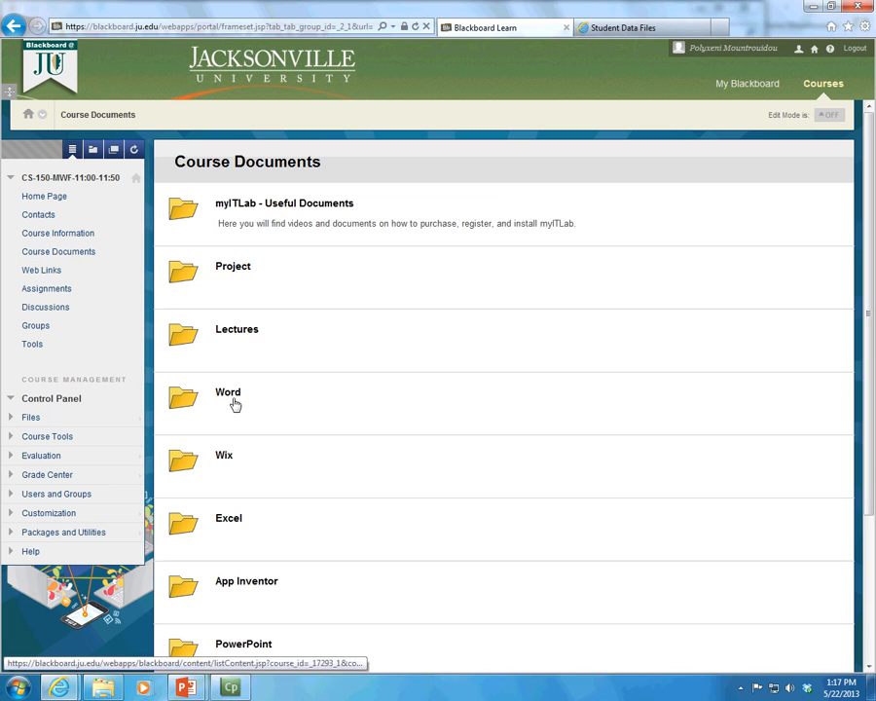
{"action": "left_click", "coordinate": [233, 403]}
{"action": "left_click", "coordinate": [289, 206]}
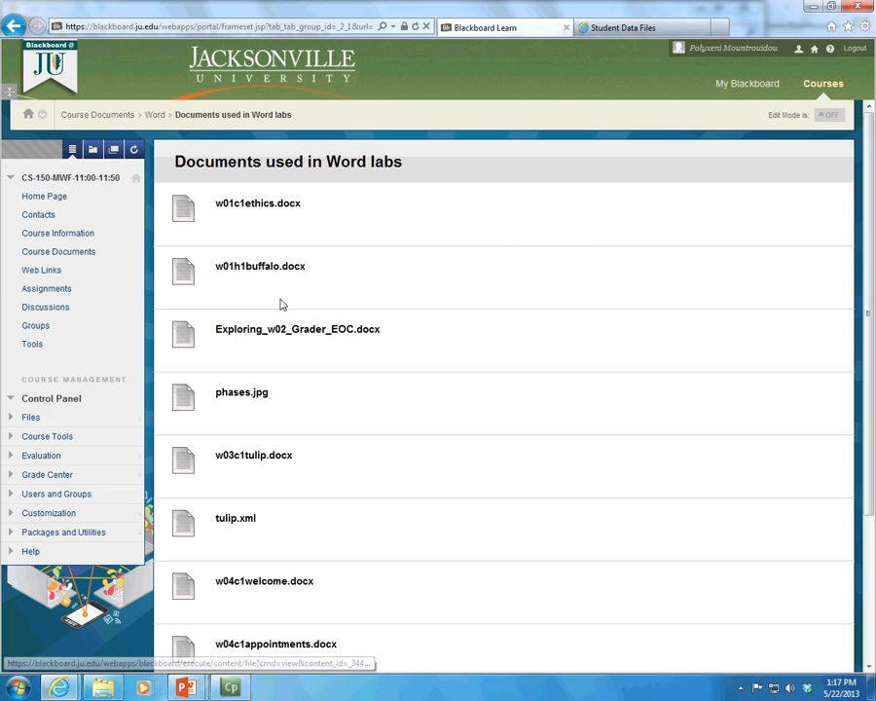
{"action": "scroll", "coordinate": [301, 354], "scroll_direction": "down", "scroll_amount": 1}
{"action": "scroll", "coordinate": [301, 355], "scroll_direction": "down", "scroll_amount": 1}
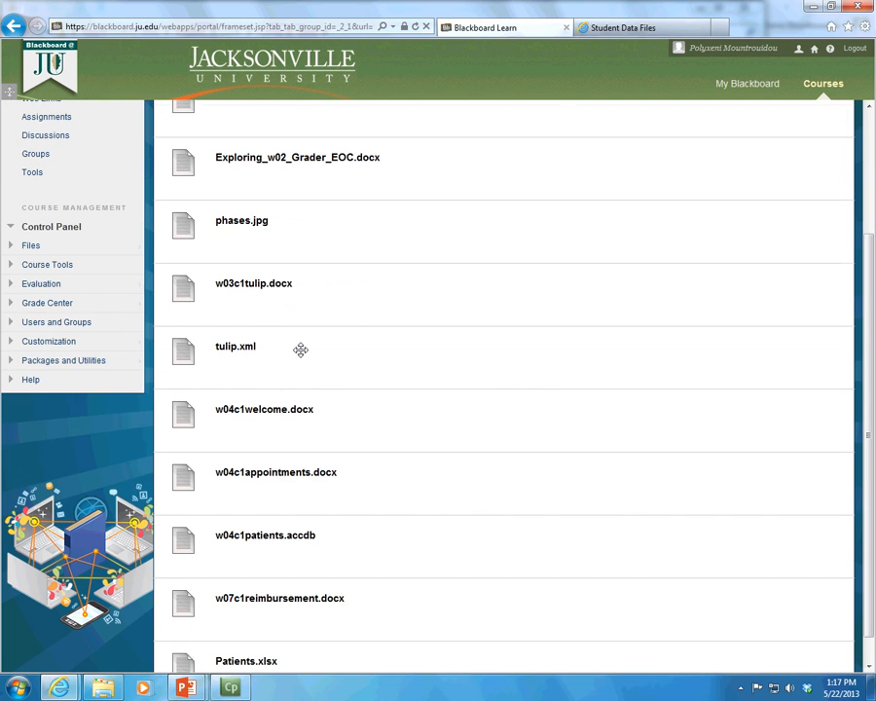
{"action": "scroll", "coordinate": [303, 354], "scroll_direction": "up", "scroll_amount": 2}
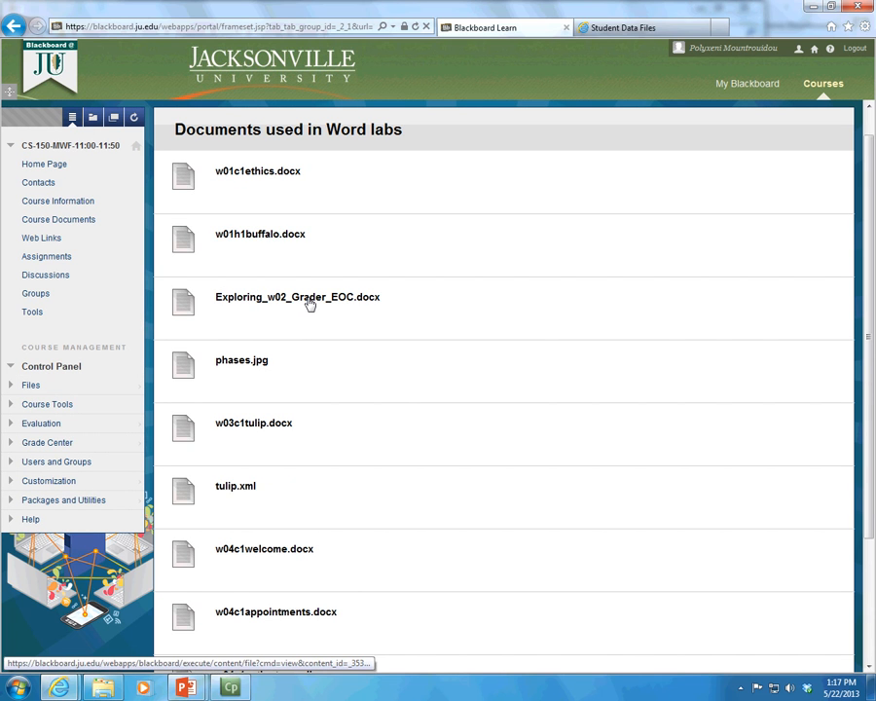
Switch to the file explorer, open w02c1Interview from the Word folder in cs150H on the H: drive, and skim the document's first page.
{"action": "left_click", "coordinate": [119, 686]}
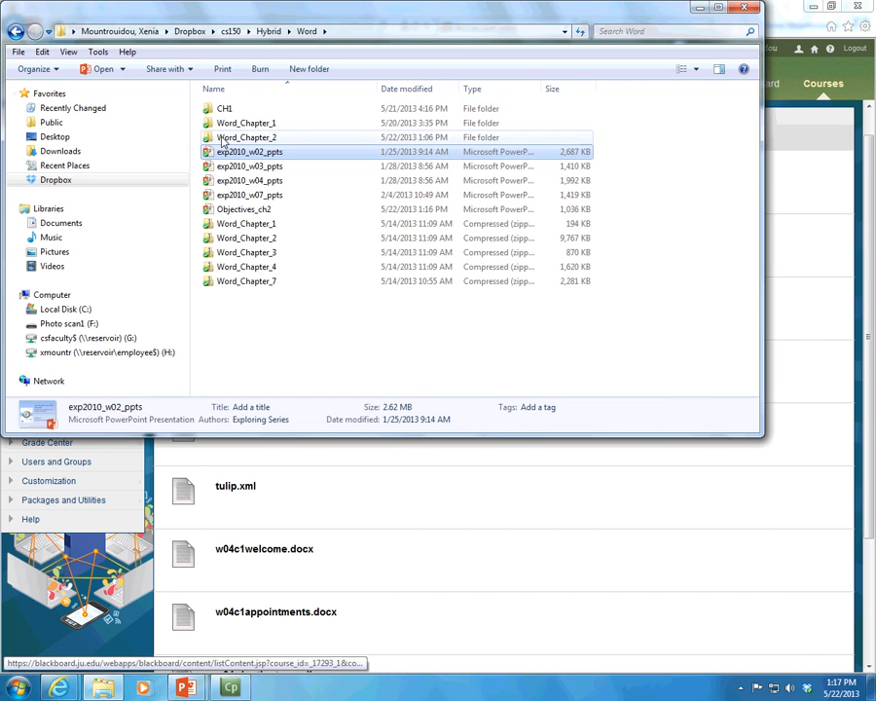
{"action": "left_click", "coordinate": [132, 353]}
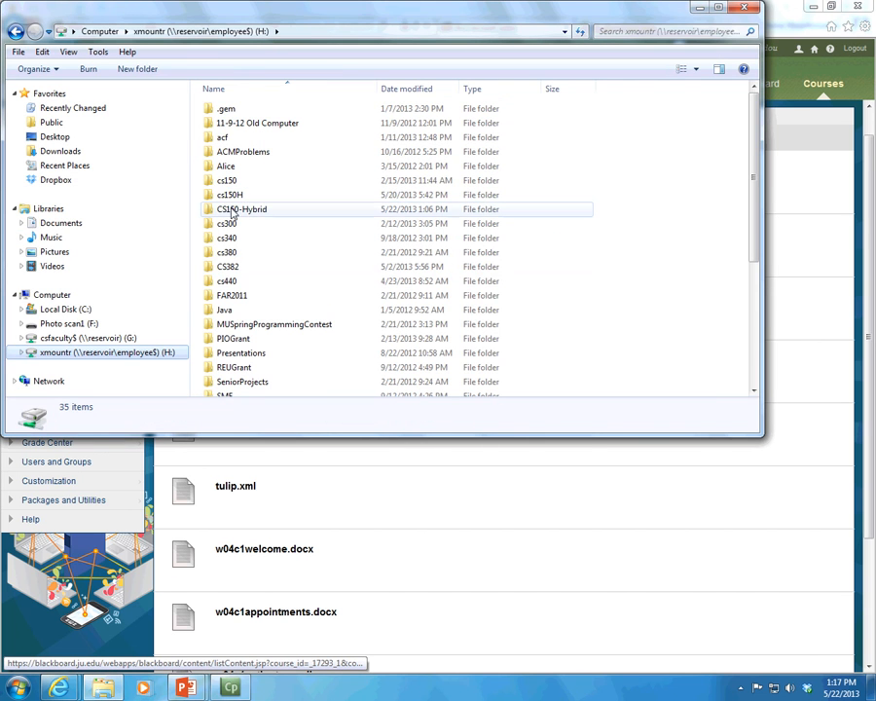
{"action": "double_click", "coordinate": [234, 196]}
{"action": "double_click", "coordinate": [229, 137]}
{"action": "left_click", "coordinate": [229, 183]}
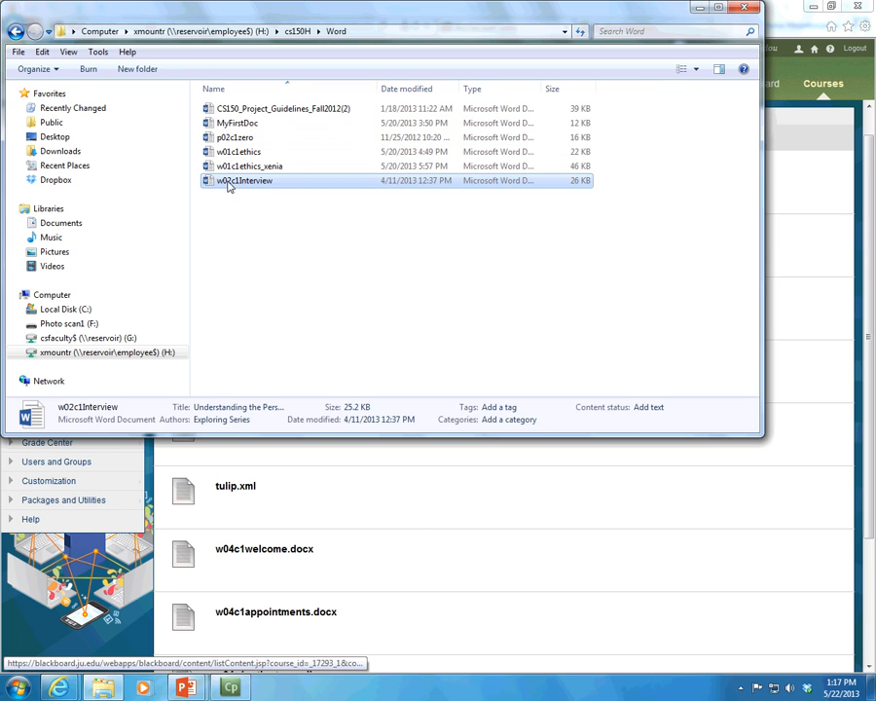
{"action": "double_click", "coordinate": [230, 183]}
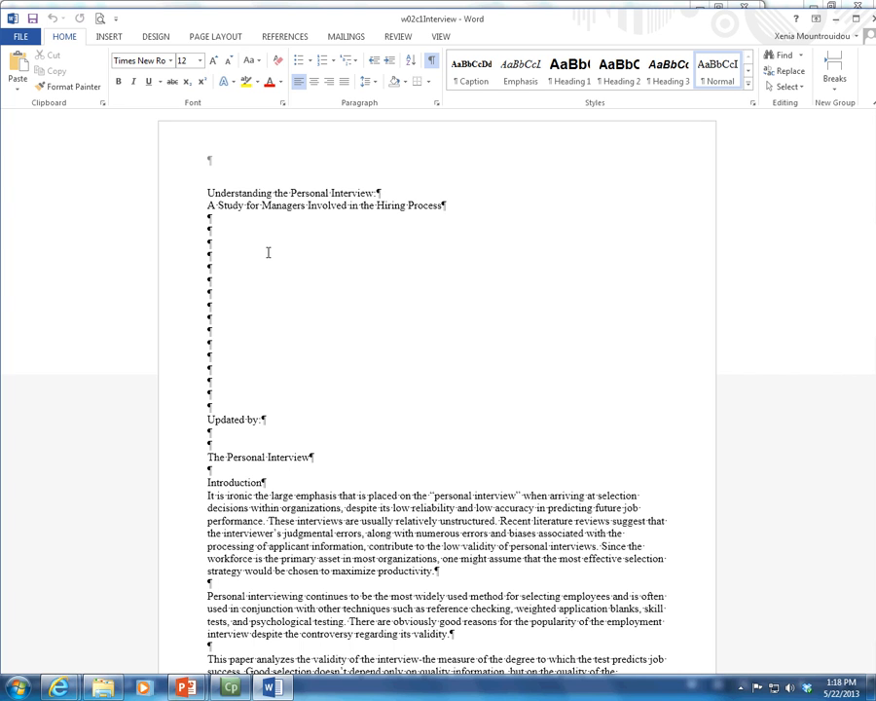
{"action": "scroll", "coordinate": [267, 252], "scroll_direction": "down", "scroll_amount": 7}
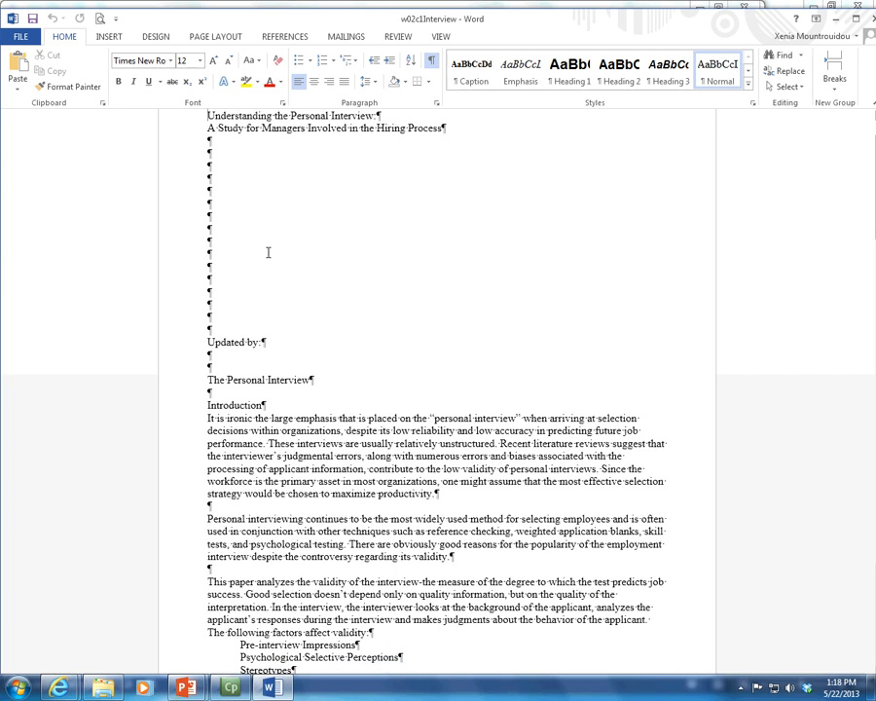
{"action": "scroll", "coordinate": [267, 252], "scroll_direction": "up", "scroll_amount": 7}
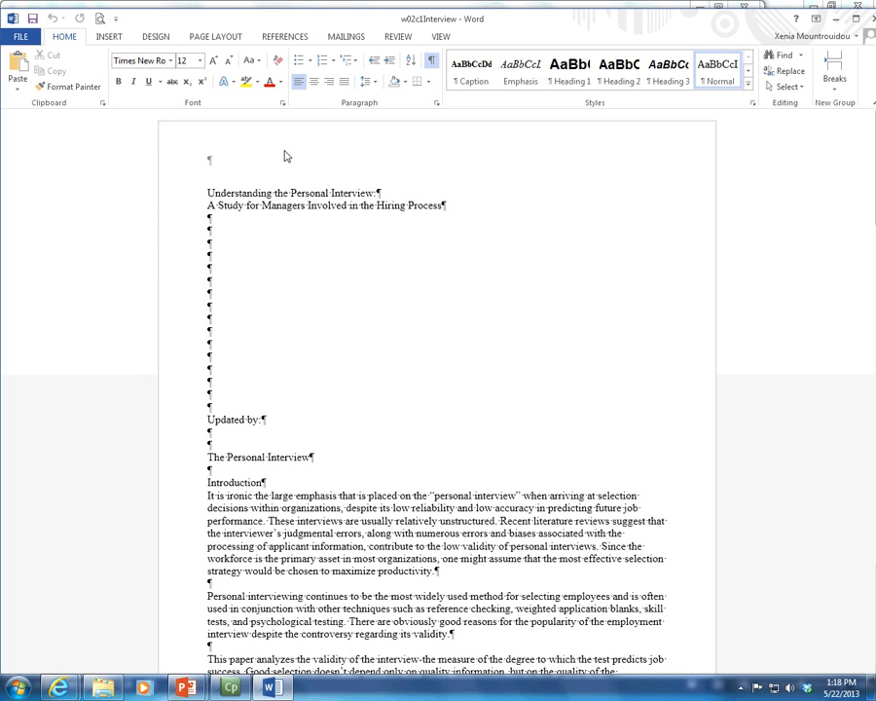
Examine the theme fonts and the full list of available fonts, leaving the document's font as it is.
{"action": "left_click", "coordinate": [171, 61]}
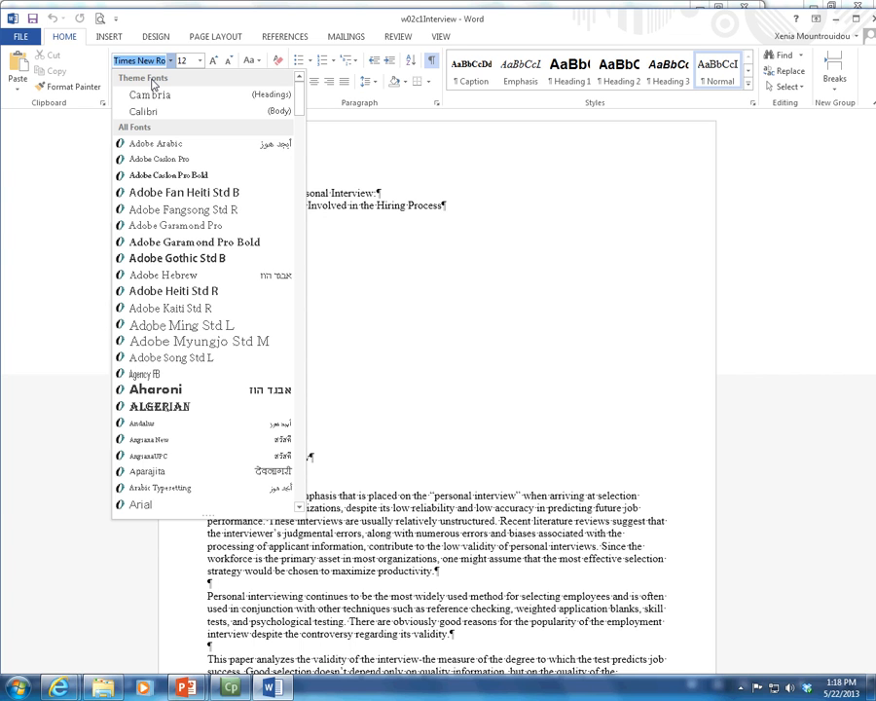
{"action": "scroll", "coordinate": [248, 219], "scroll_direction": "down", "scroll_amount": 4}
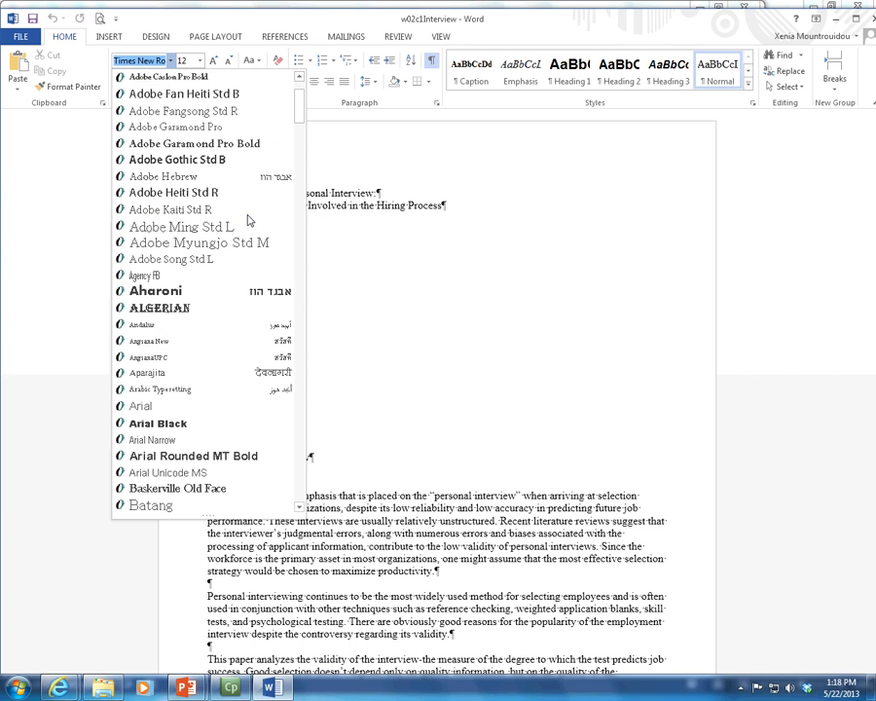
{"action": "scroll", "coordinate": [248, 220], "scroll_direction": "down", "scroll_amount": 12}
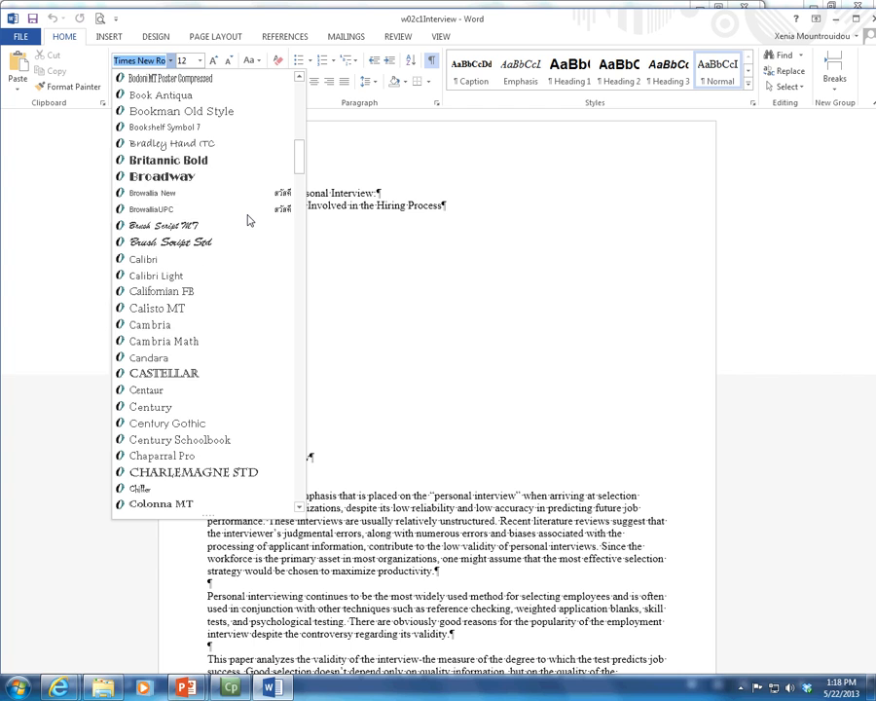
{"action": "scroll", "coordinate": [249, 220], "scroll_direction": "down", "scroll_amount": 9}
{"action": "scroll", "coordinate": [248, 220], "scroll_direction": "up", "scroll_amount": 9}
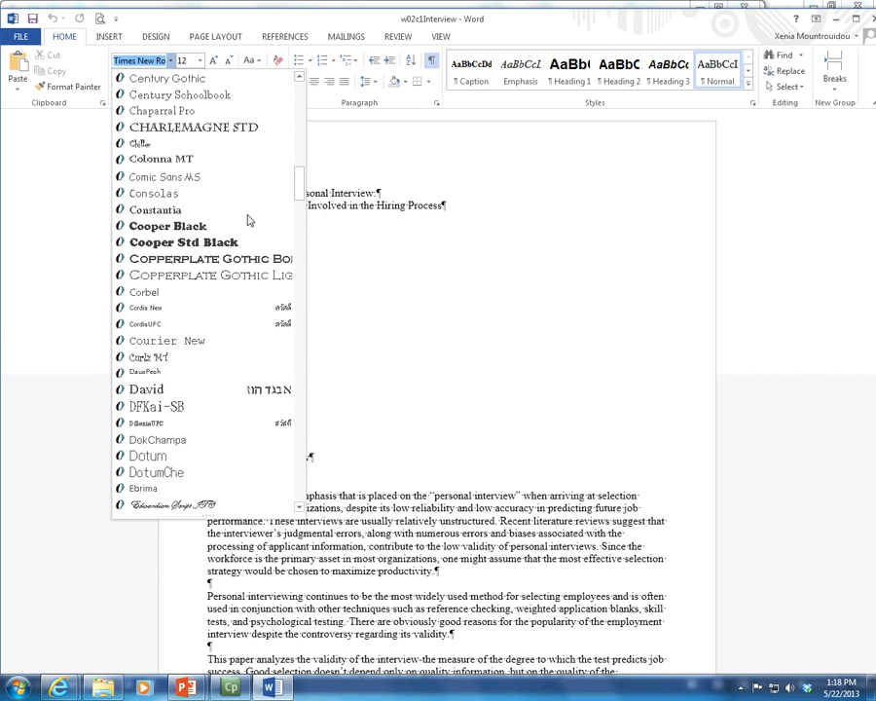
{"action": "scroll", "coordinate": [248, 220], "scroll_direction": "up", "scroll_amount": 15}
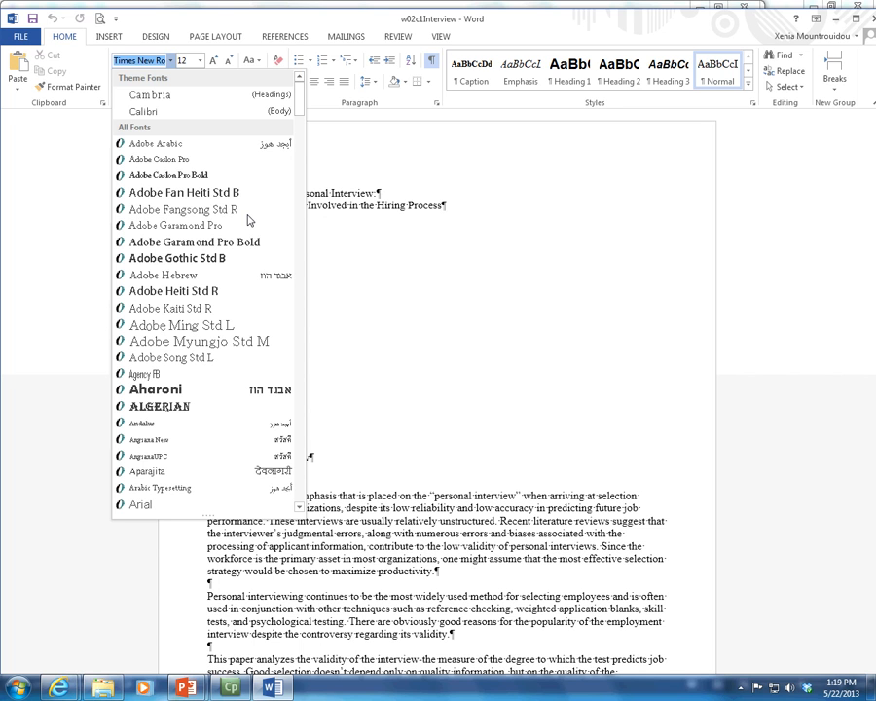
{"action": "scroll", "coordinate": [210, 263], "scroll_direction": "down", "scroll_amount": 1}
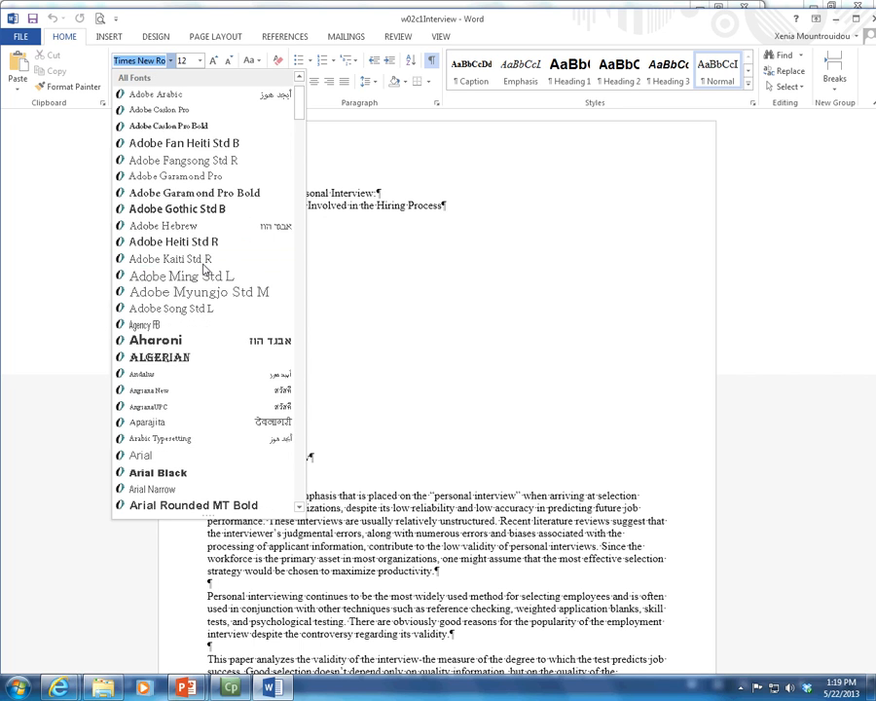
{"action": "scroll", "coordinate": [205, 268], "scroll_direction": "down", "scroll_amount": 2}
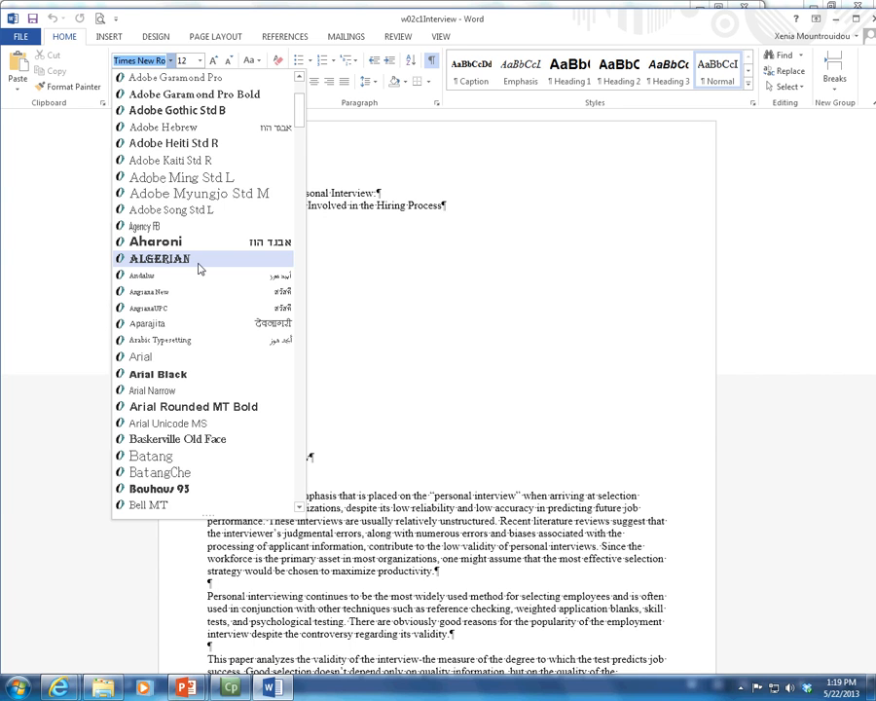
{"action": "scroll", "coordinate": [199, 268], "scroll_direction": "down", "scroll_amount": 6}
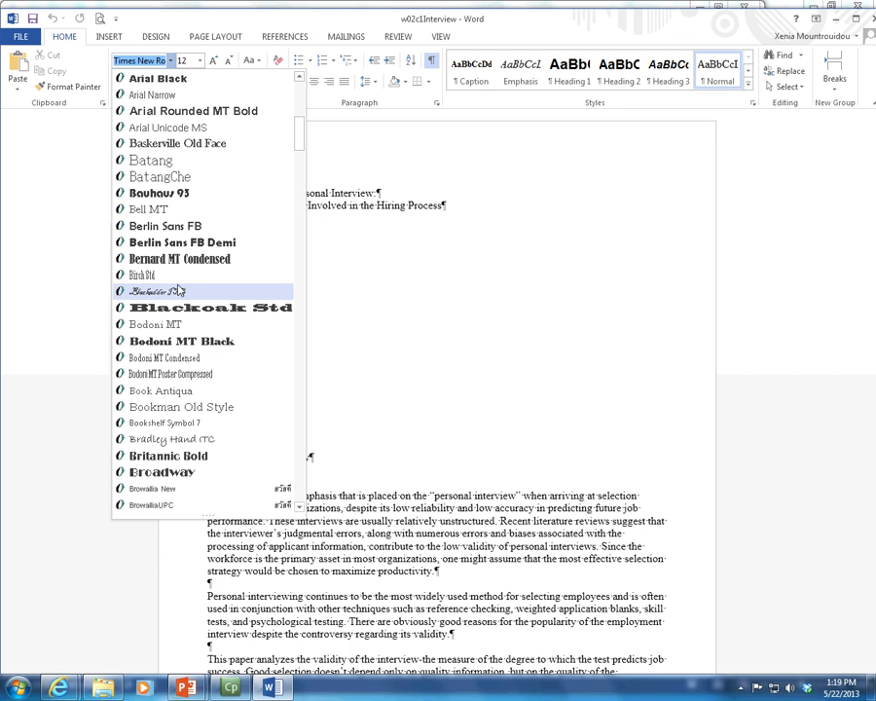
{"action": "scroll", "coordinate": [179, 290], "scroll_direction": "up", "scroll_amount": 9}
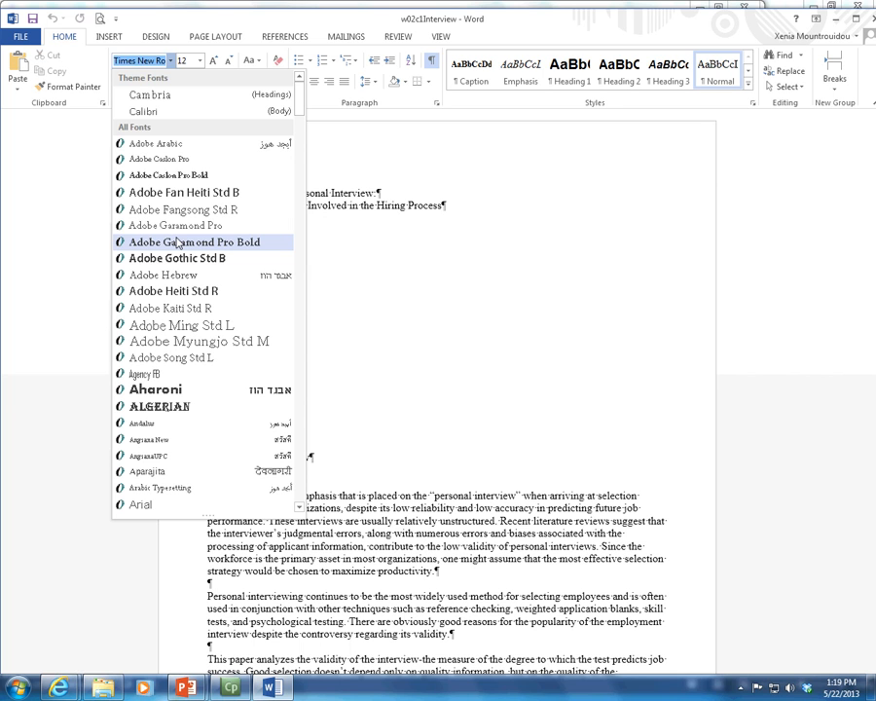
{"action": "left_click", "coordinate": [320, 193]}
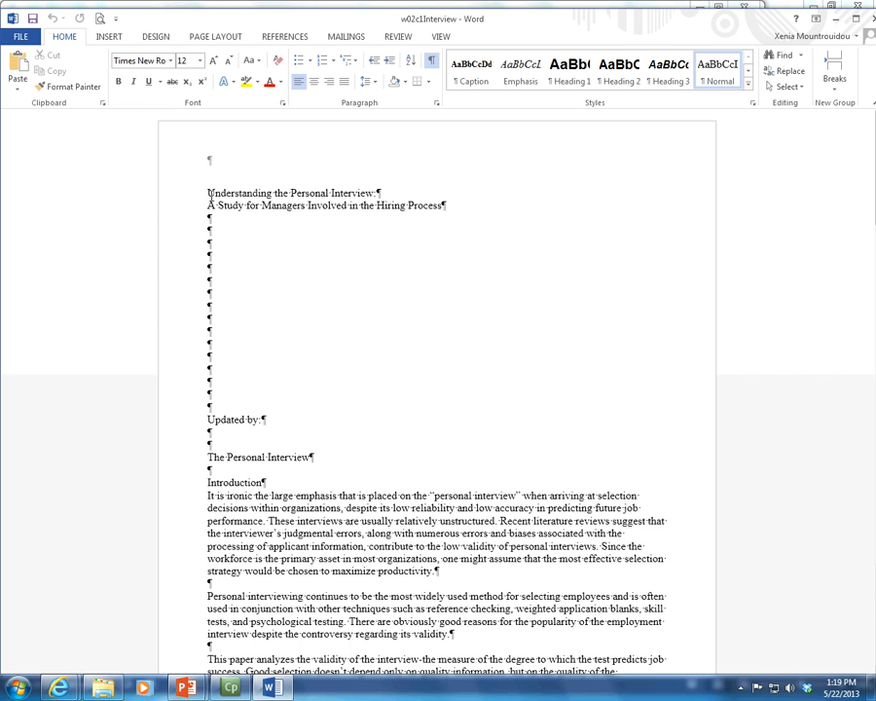
Format the first title line, "Understanding the Personal Interview", as bold, italic and underlined.
{"action": "left_click_drag", "start_coordinate": [208, 192], "coordinate": [378, 192]}
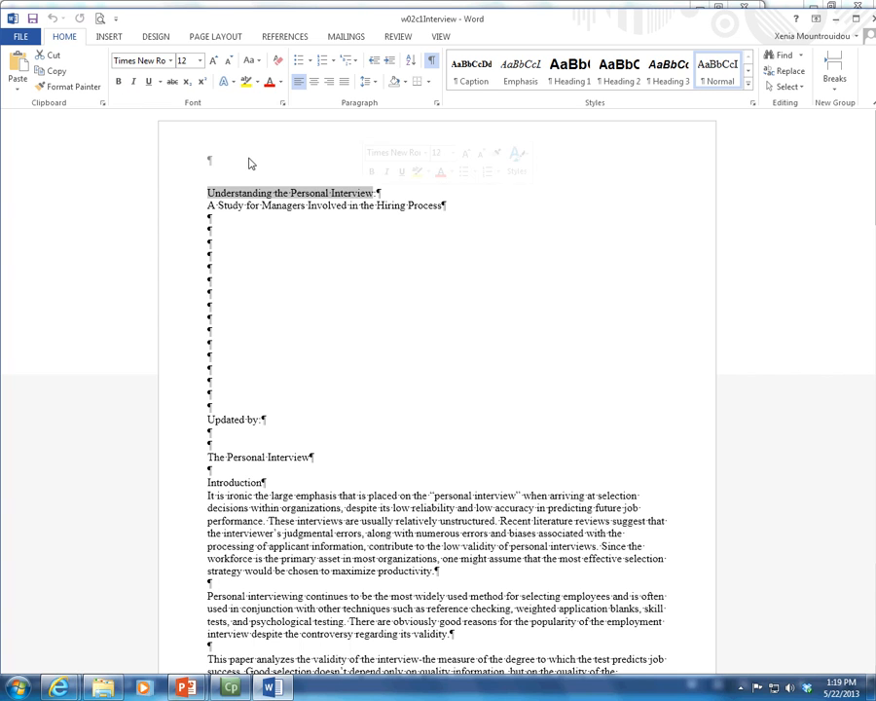
{"action": "key", "text": "ctrl+b"}
{"action": "left_click", "coordinate": [133, 81]}
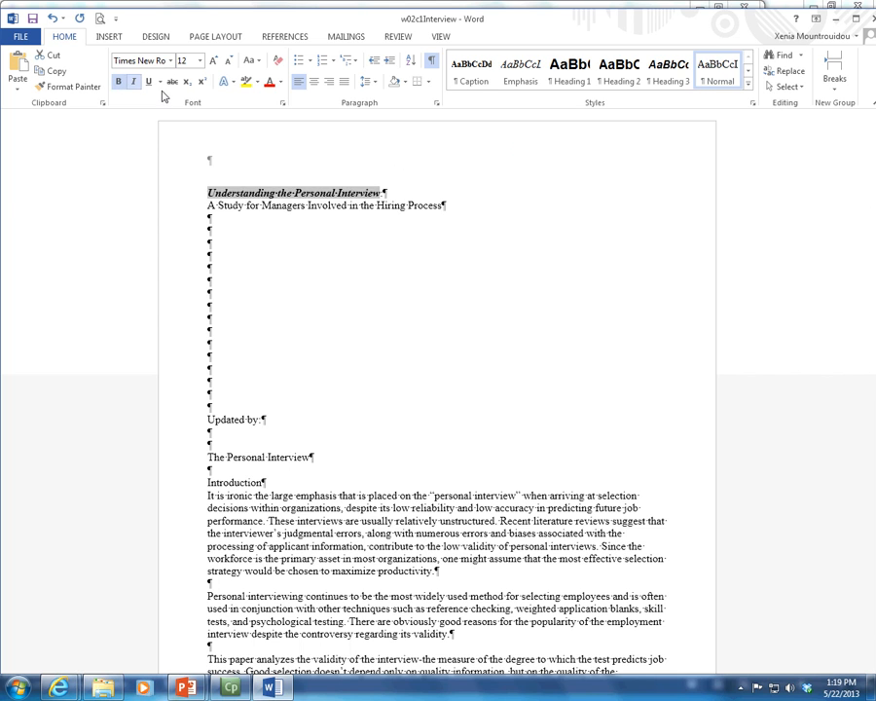
{"action": "left_click", "coordinate": [148, 80]}
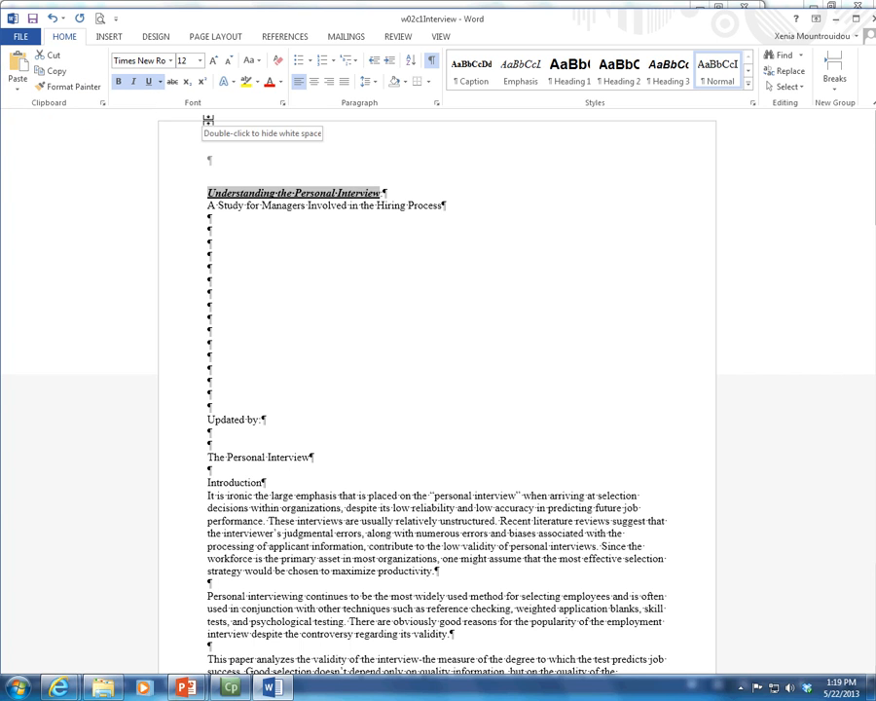
Remove the underline, italic and bold formatting from the selected title text.
{"action": "left_click", "coordinate": [148, 82]}
{"action": "left_click", "coordinate": [135, 83]}
{"action": "left_click", "coordinate": [119, 83]}
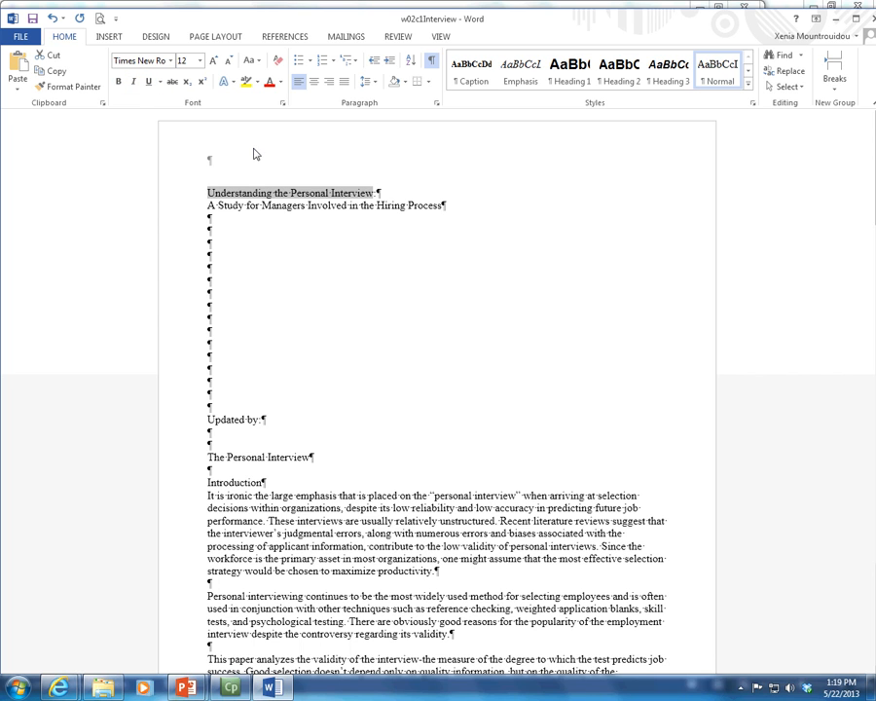
Reapply bold, italic and underline to the selected title text.
{"action": "left_click", "coordinate": [119, 81]}
{"action": "left_click", "coordinate": [134, 82]}
{"action": "left_click", "coordinate": [148, 83]}
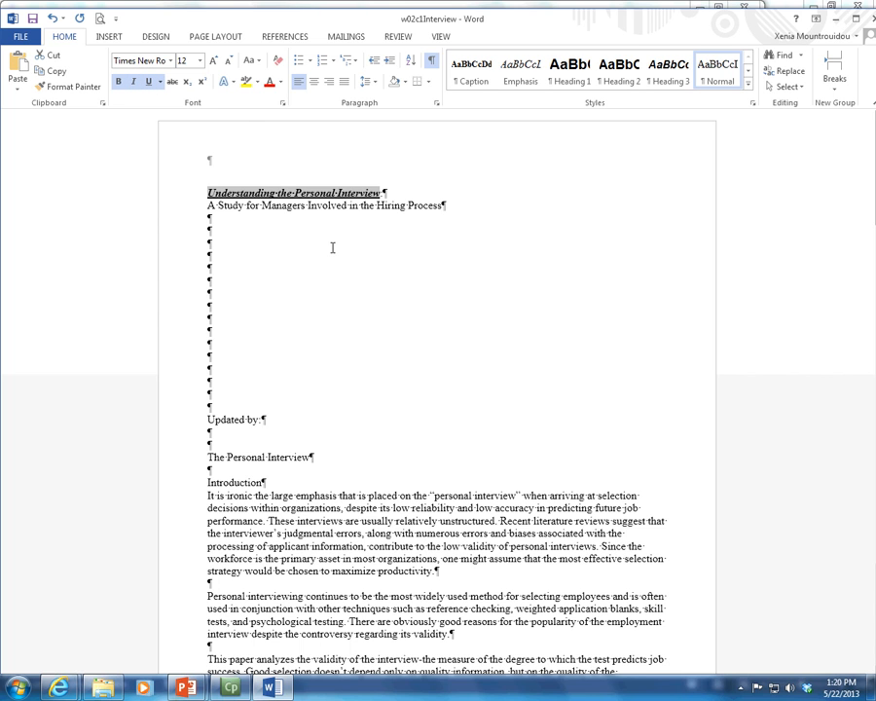
Preview the subscript and superscript effects on the title in the Font dialog, and leave it without applying anything.
{"action": "left_click", "coordinate": [283, 103]}
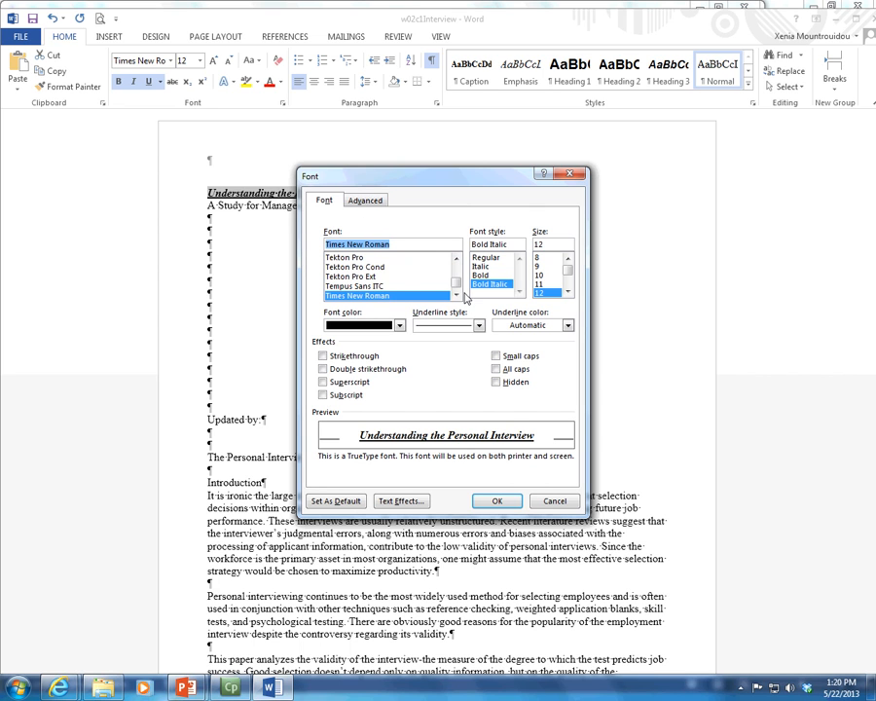
{"action": "mouse_move", "coordinate": [455, 284]}
{"action": "left_mouse_down"}
{"action": "mouse_move", "coordinate": [455, 261]}
{"action": "mouse_move", "coordinate": [468, 286]}
{"action": "left_mouse_up"}
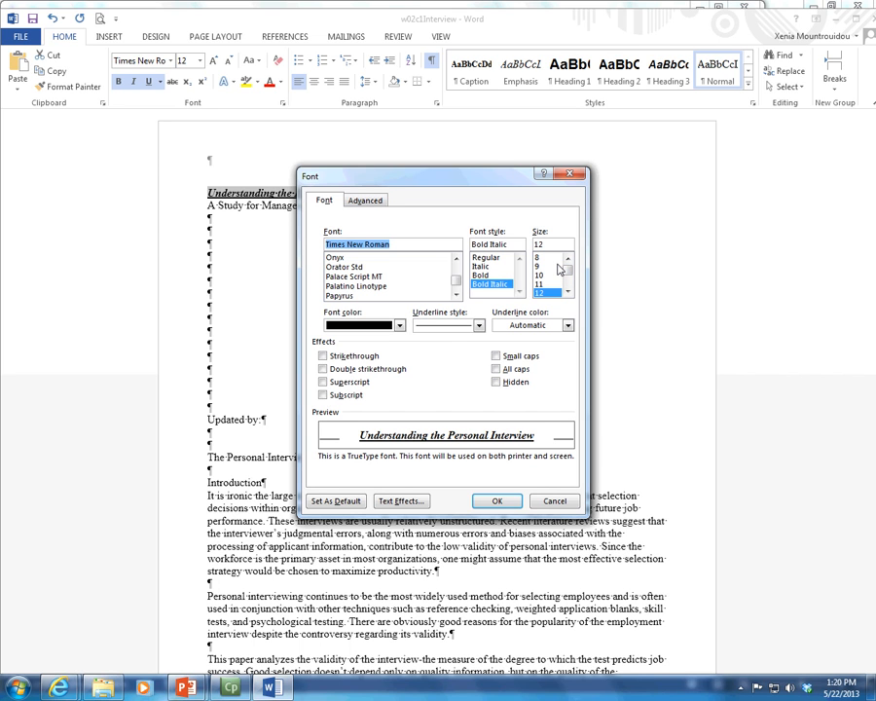
{"action": "left_click", "coordinate": [324, 383]}
{"action": "left_click", "coordinate": [324, 396]}
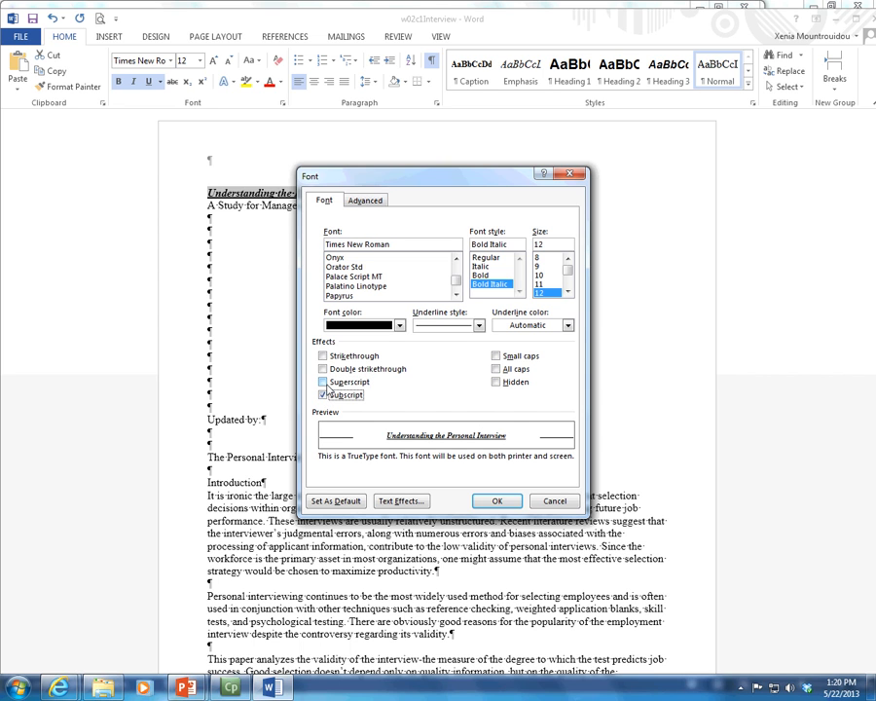
{"action": "left_click", "coordinate": [324, 382]}
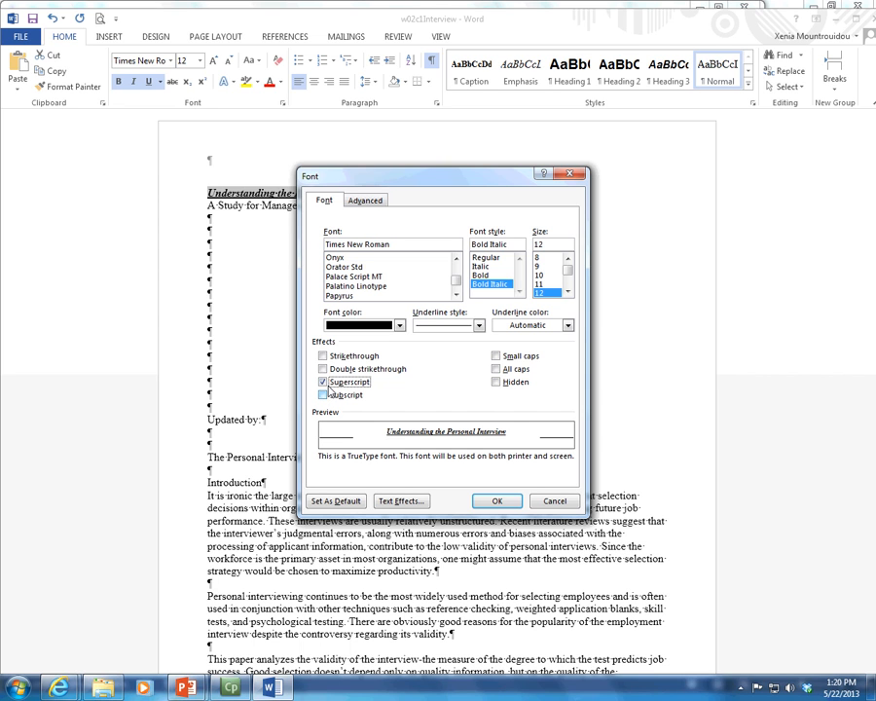
{"action": "left_click", "coordinate": [323, 382]}
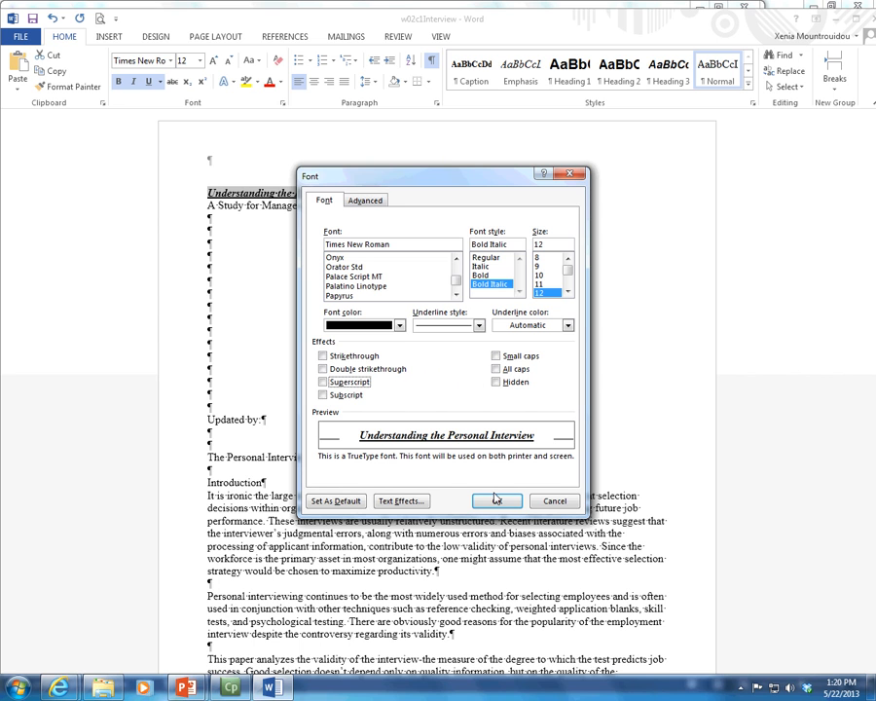
{"action": "left_click", "coordinate": [553, 501]}
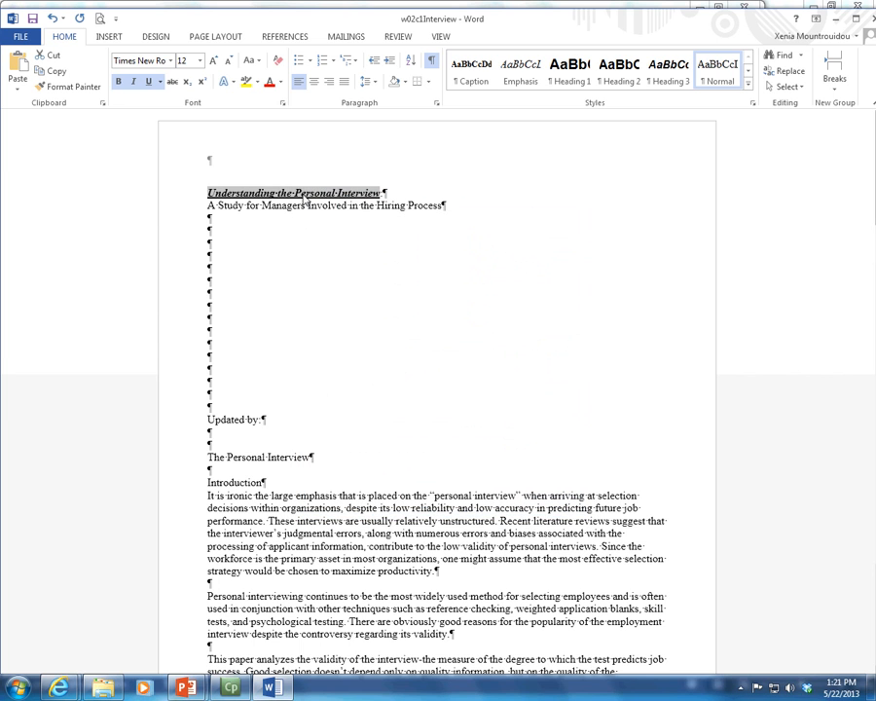
Clear all formatting from the selected title text, "Understanding the Personal Interview".
{"action": "left_click", "coordinate": [275, 66]}
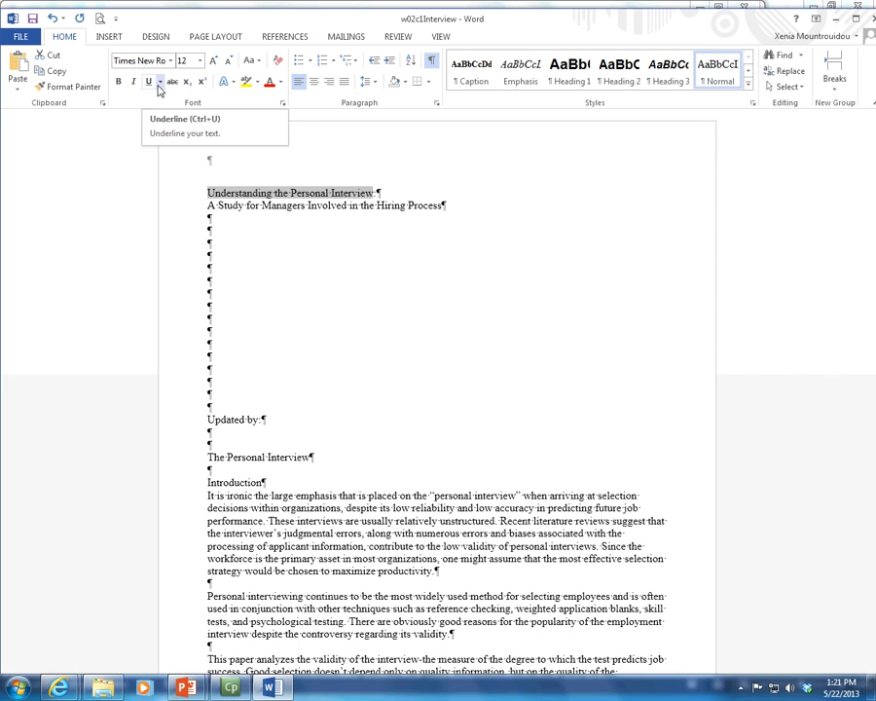
{"action": "left_click", "coordinate": [160, 84]}
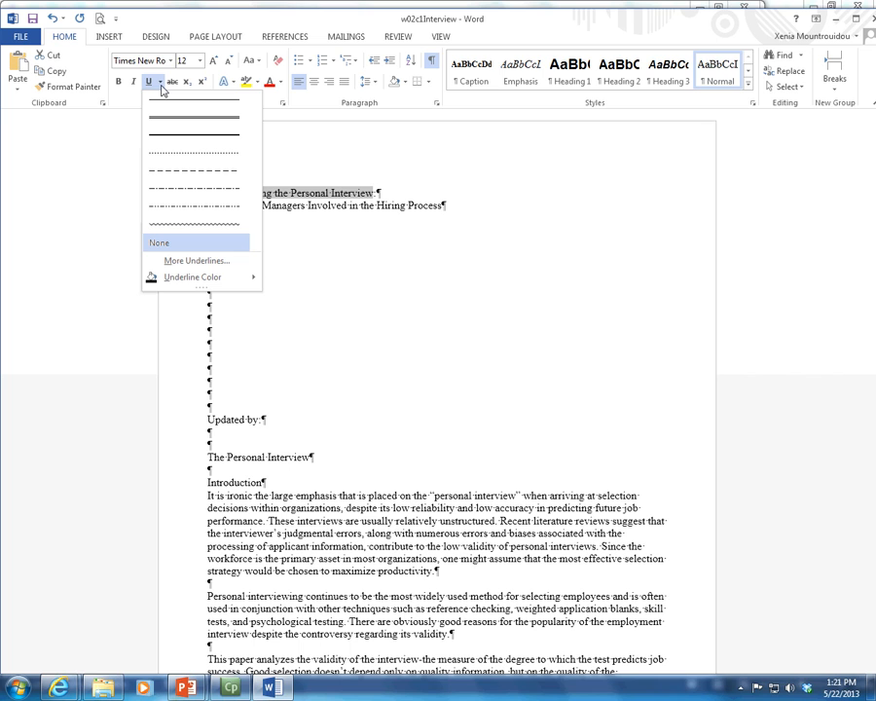
{"action": "left_click", "coordinate": [82, 75]}
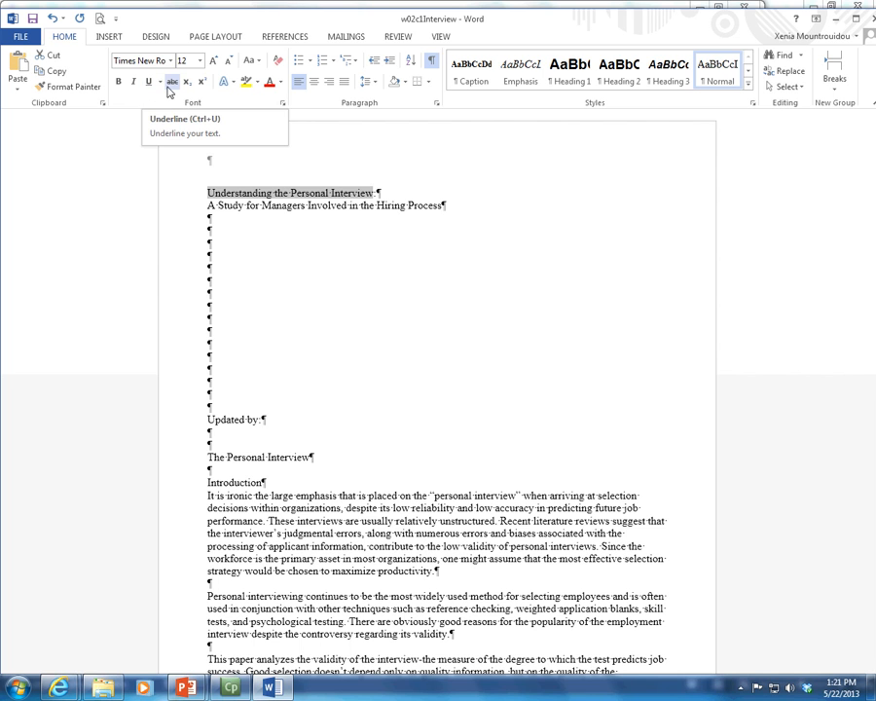
Preview the title in the Font dialog as Tekton Pro Ext, Bold Extended Italic, 12 pt, with a dark red font color.
{"action": "left_click", "coordinate": [162, 82]}
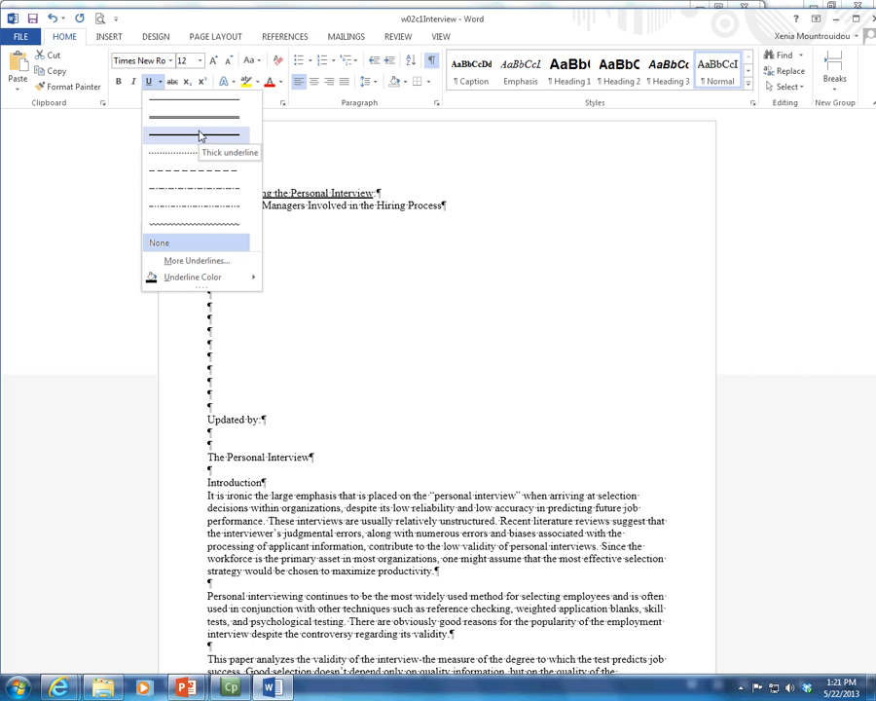
{"action": "left_click", "coordinate": [234, 263]}
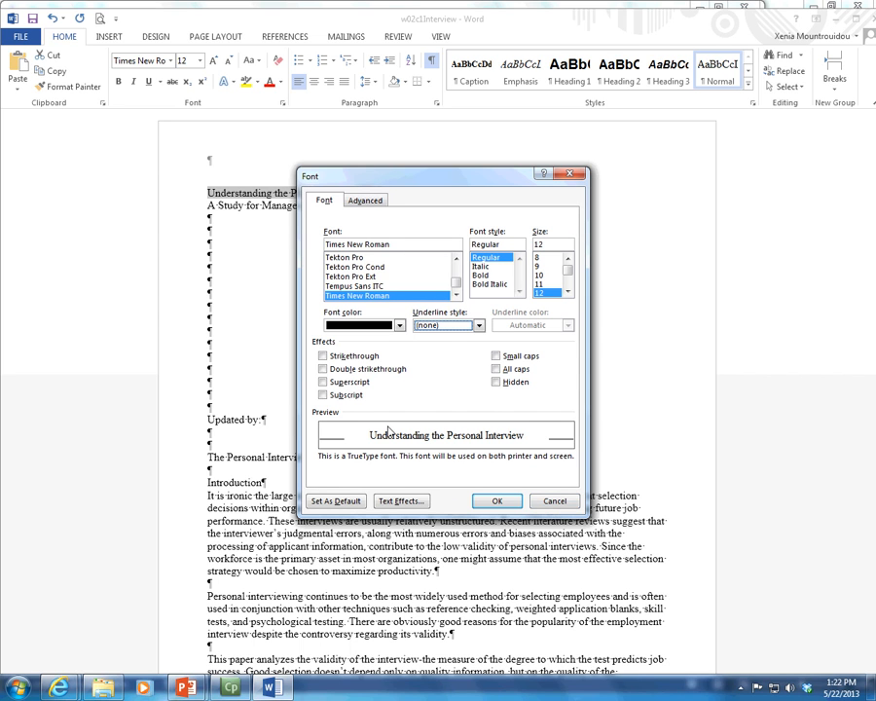
{"action": "left_click", "coordinate": [362, 286]}
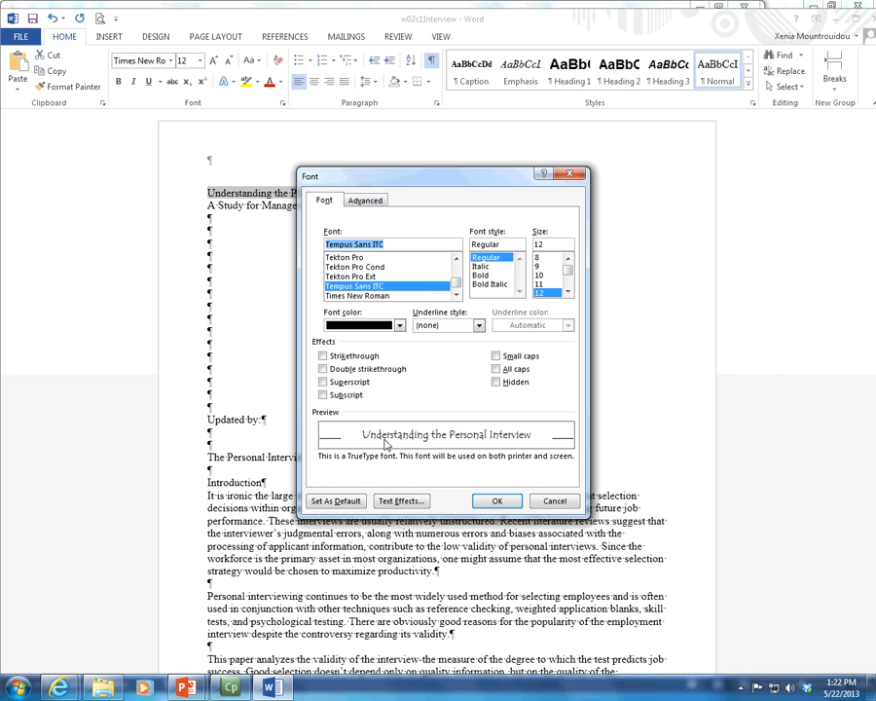
{"action": "left_click", "coordinate": [350, 276]}
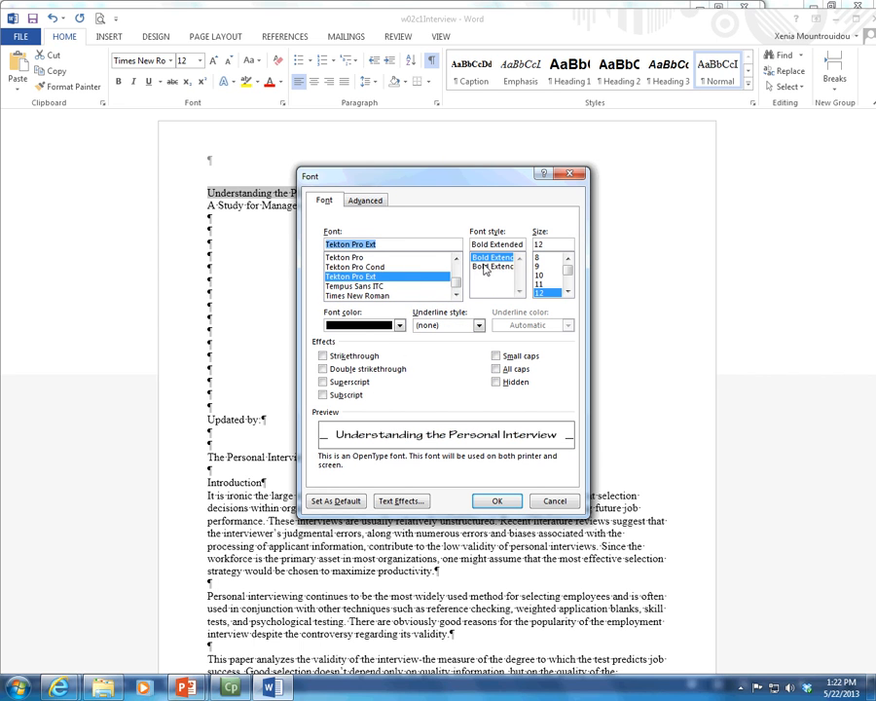
{"action": "left_click", "coordinate": [484, 267]}
{"action": "left_click", "coordinate": [539, 283]}
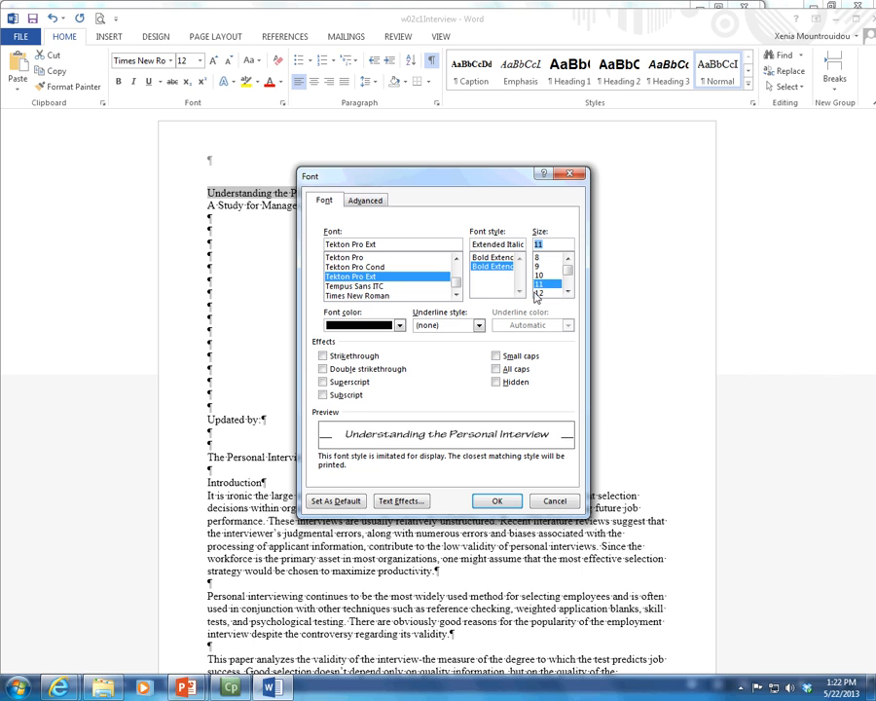
{"action": "left_click", "coordinate": [539, 292]}
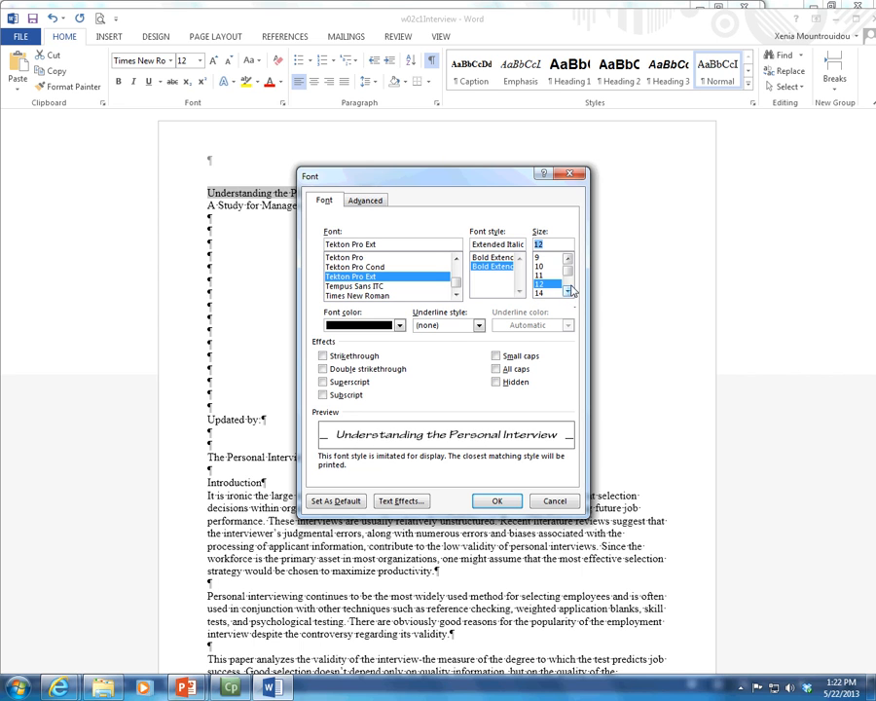
{"action": "left_click", "coordinate": [400, 325]}
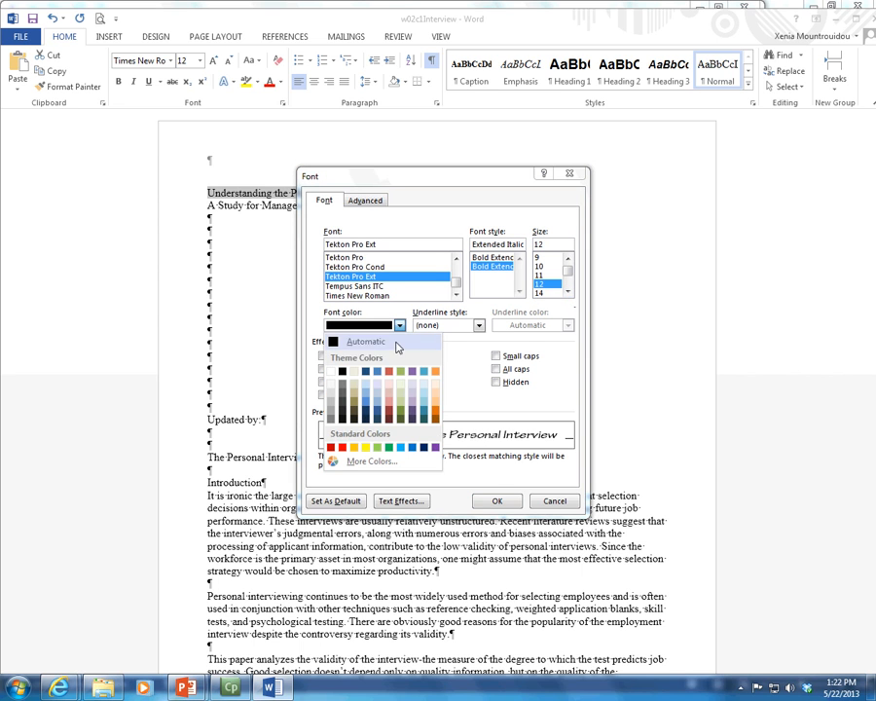
{"action": "left_click", "coordinate": [389, 416]}
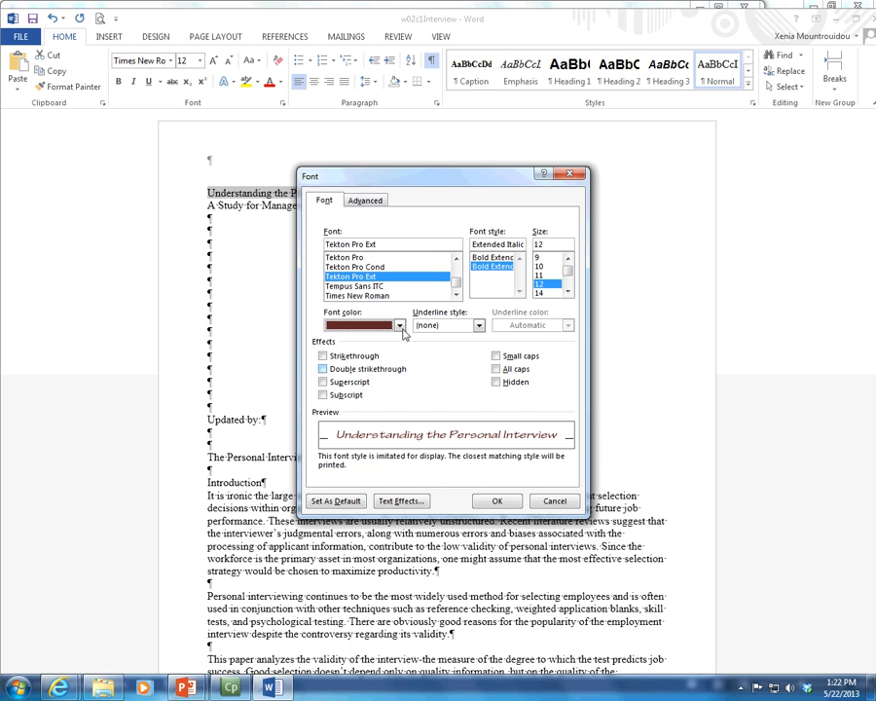
Examine the advanced character spacing settings and the text fill options for the title without changing them.
{"action": "left_click", "coordinate": [370, 201]}
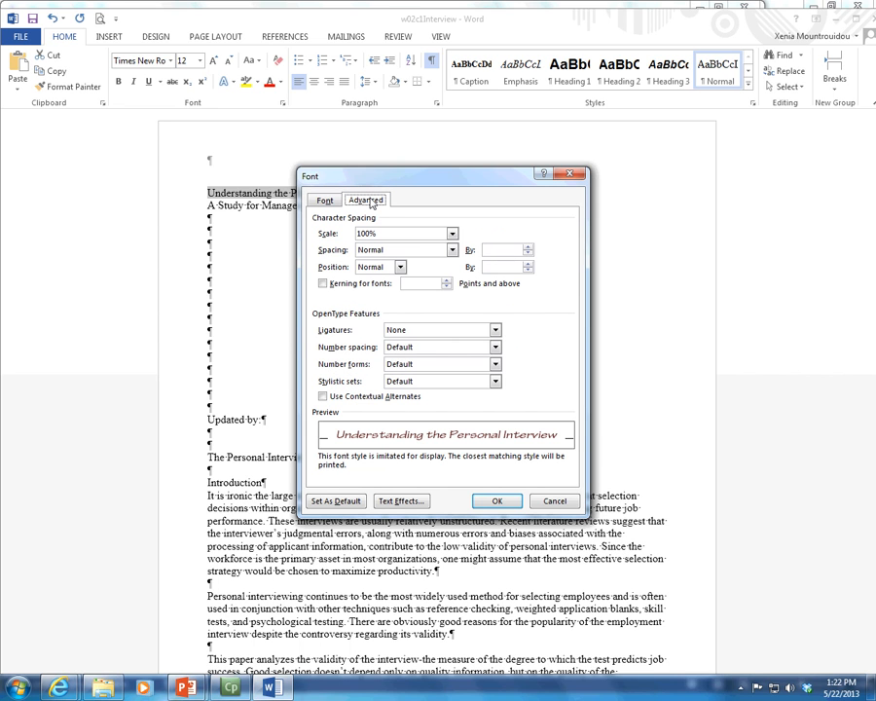
{"action": "left_click", "coordinate": [325, 200]}
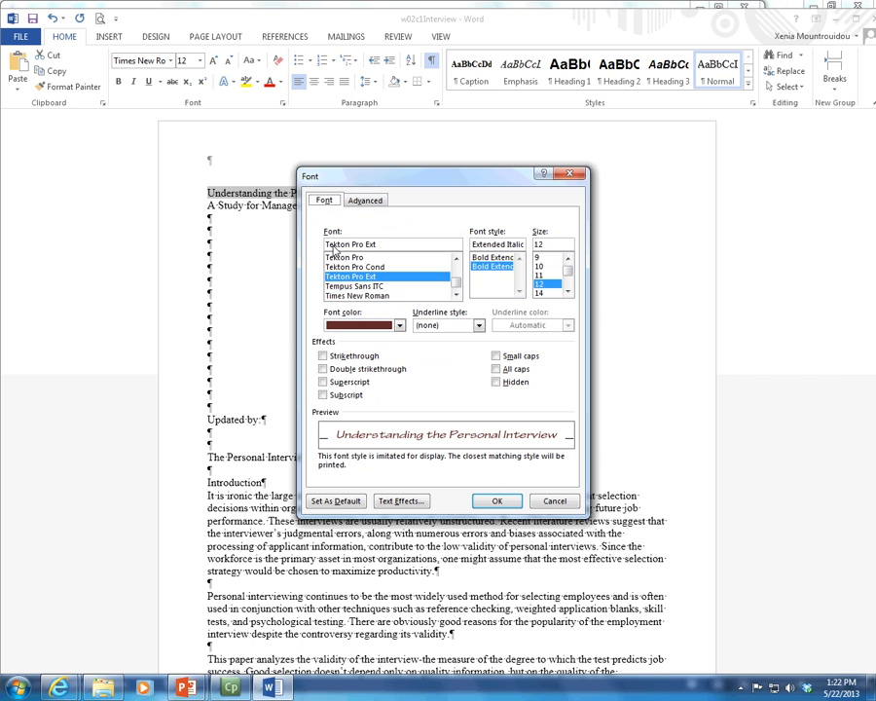
{"action": "left_click", "coordinate": [399, 501]}
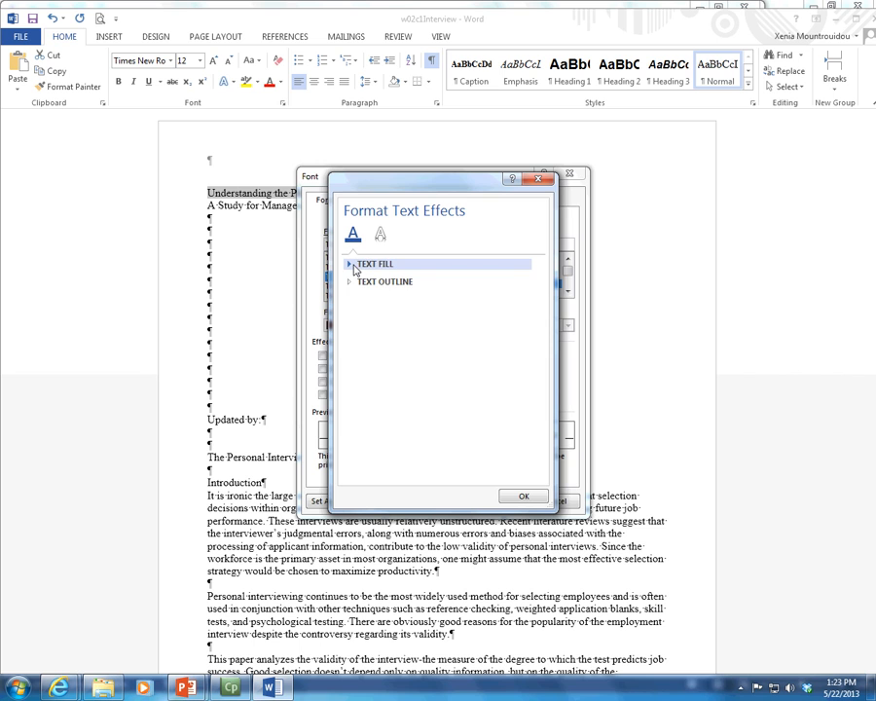
{"action": "left_click", "coordinate": [356, 265]}
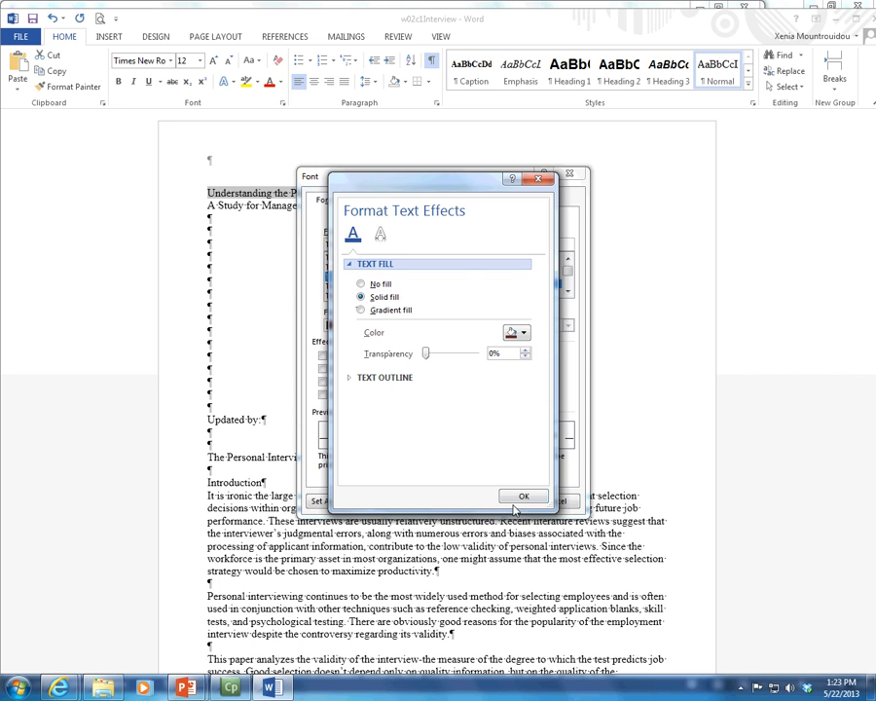
{"action": "left_click", "coordinate": [538, 179]}
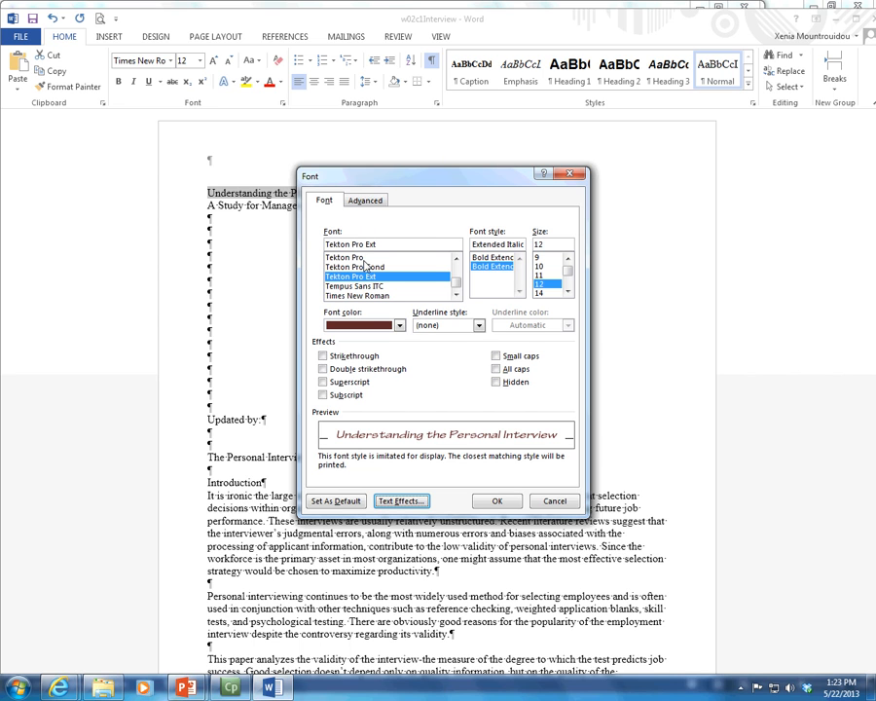
Preview the title in the Adobe Caslon Pro font, and leave the Font dialog without applying anything.
{"action": "left_click_drag", "start_coordinate": [454, 282], "coordinate": [465, 258]}
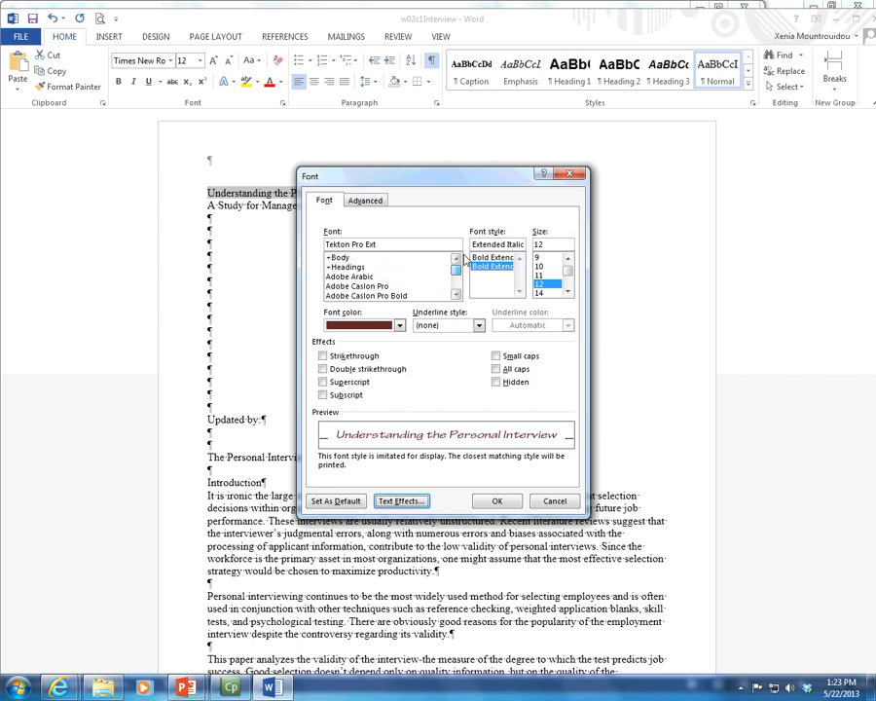
{"action": "left_click", "coordinate": [360, 276]}
{"action": "left_click", "coordinate": [368, 287]}
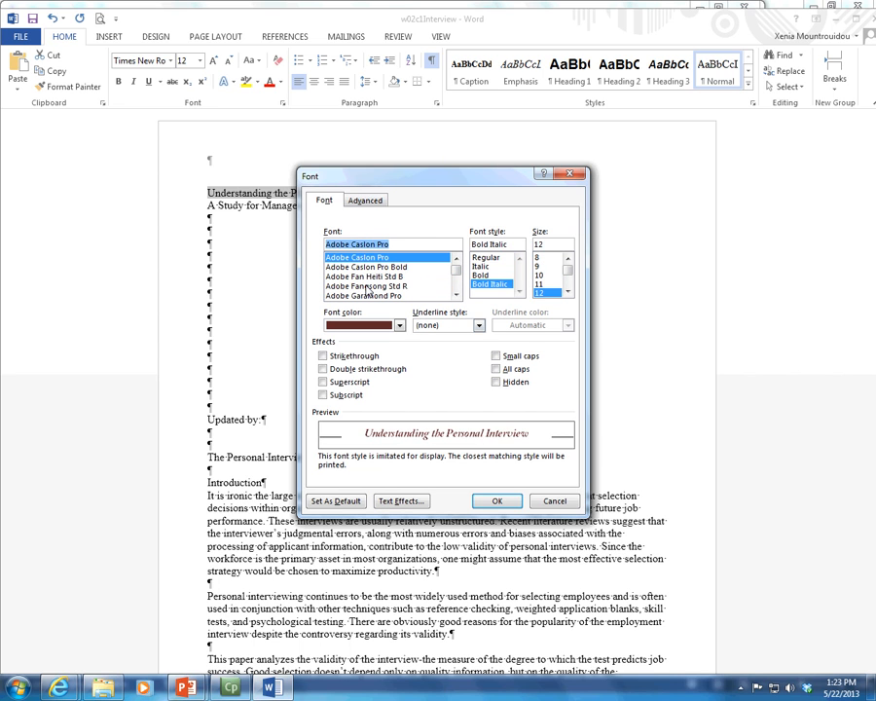
{"action": "left_click", "coordinate": [555, 501]}
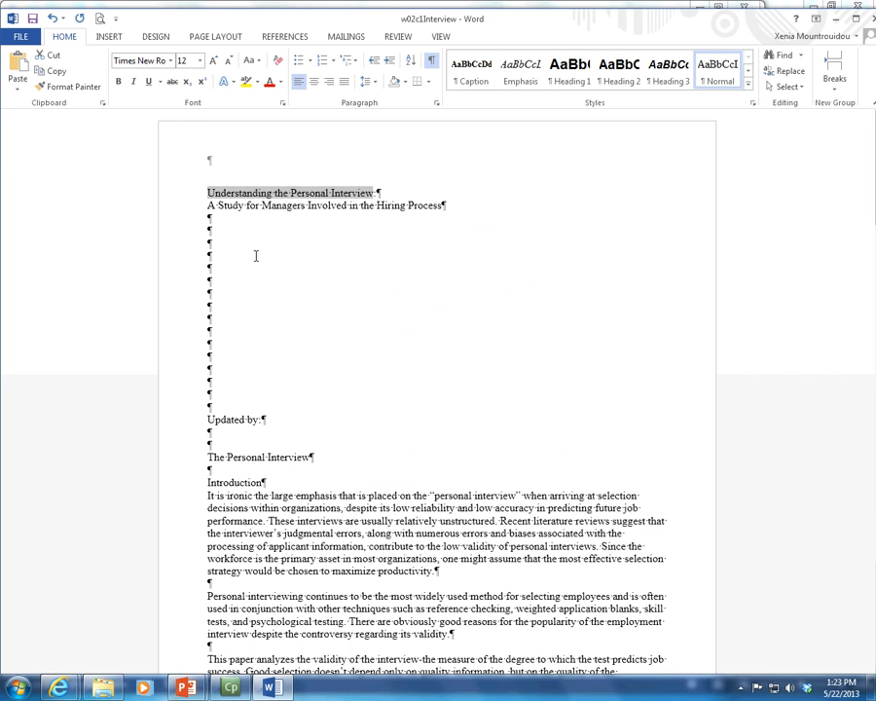
Examine the text fill, text outline and other text effects available for the title in the Font dialog.
{"action": "left_click", "coordinate": [283, 102]}
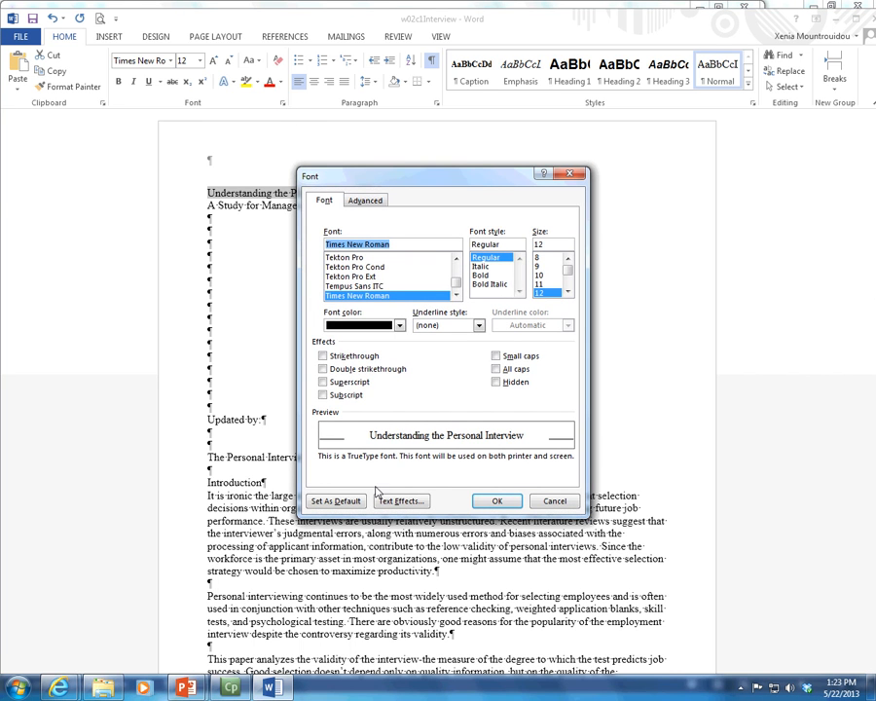
{"action": "left_click", "coordinate": [399, 500]}
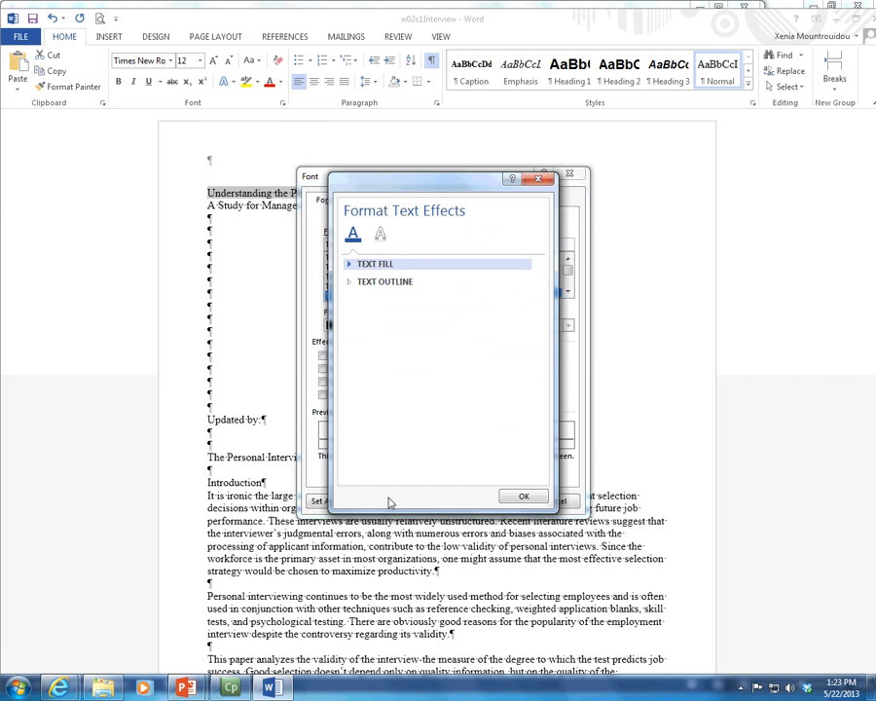
{"action": "left_click", "coordinate": [348, 266]}
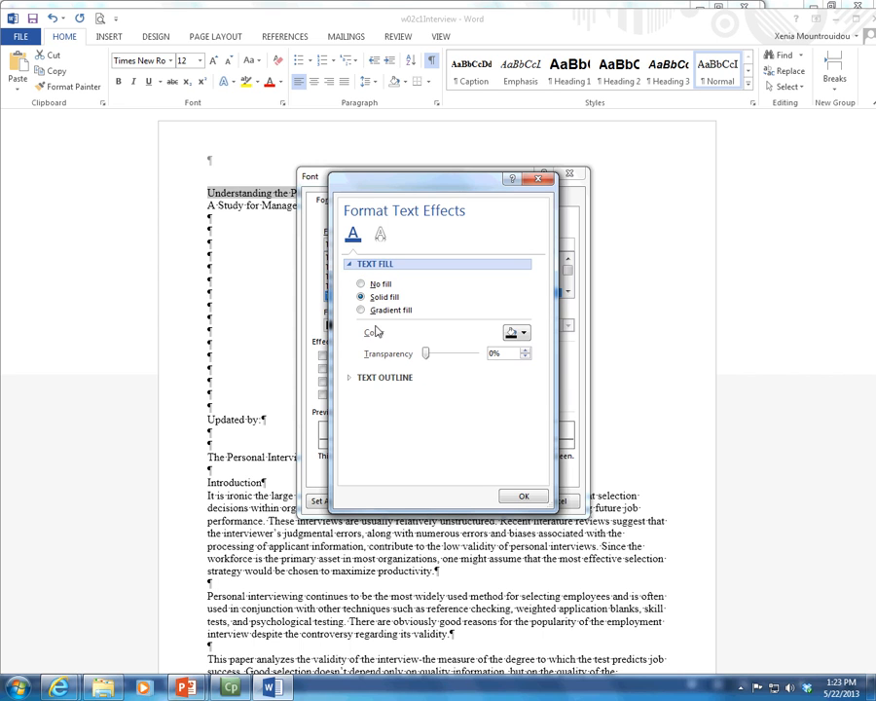
{"action": "left_click", "coordinate": [348, 378]}
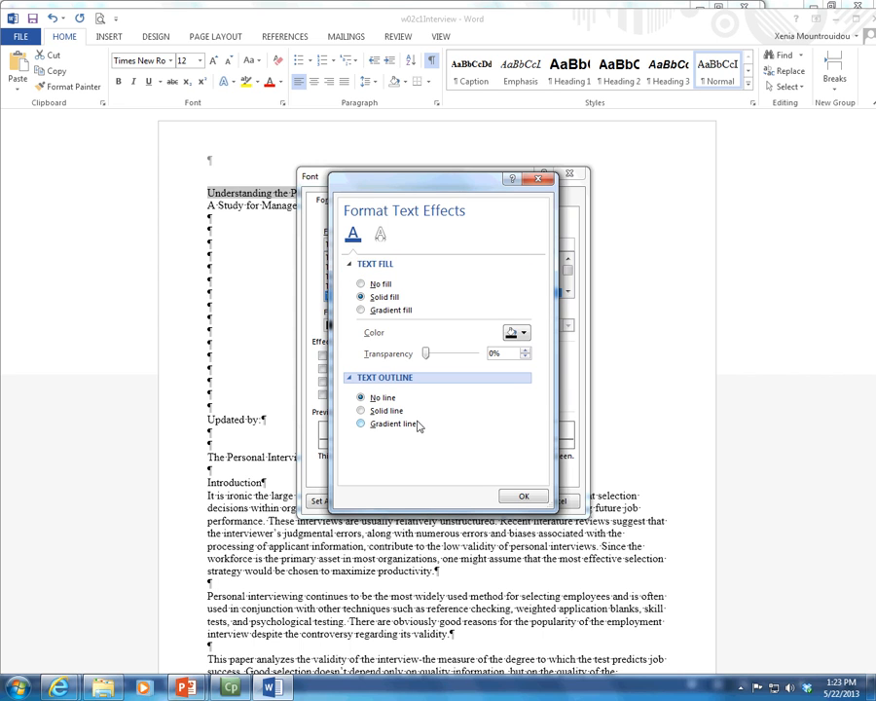
{"action": "left_click", "coordinate": [379, 233]}
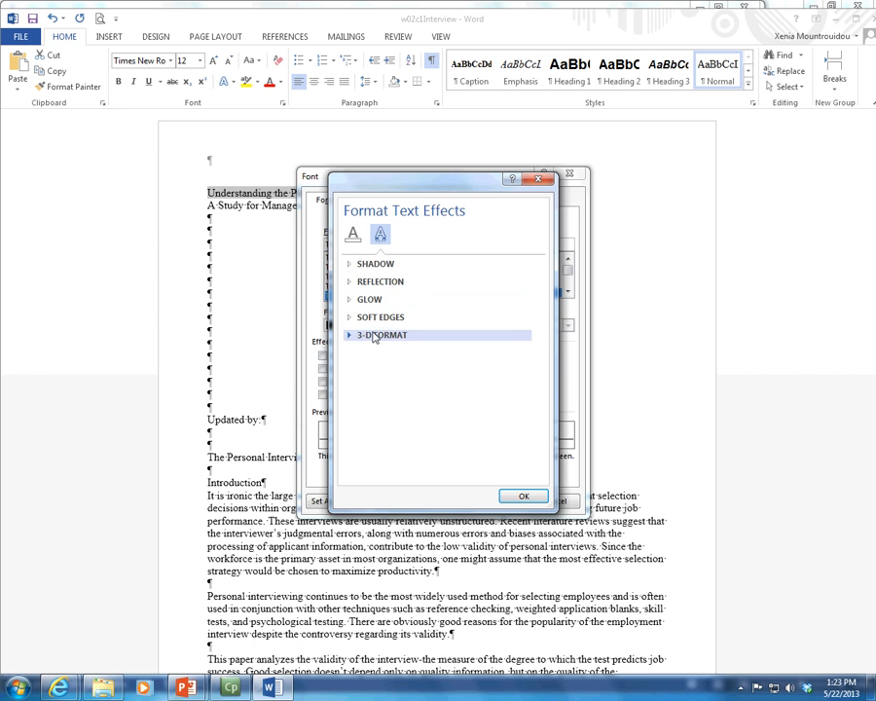
{"action": "left_click", "coordinate": [352, 234]}
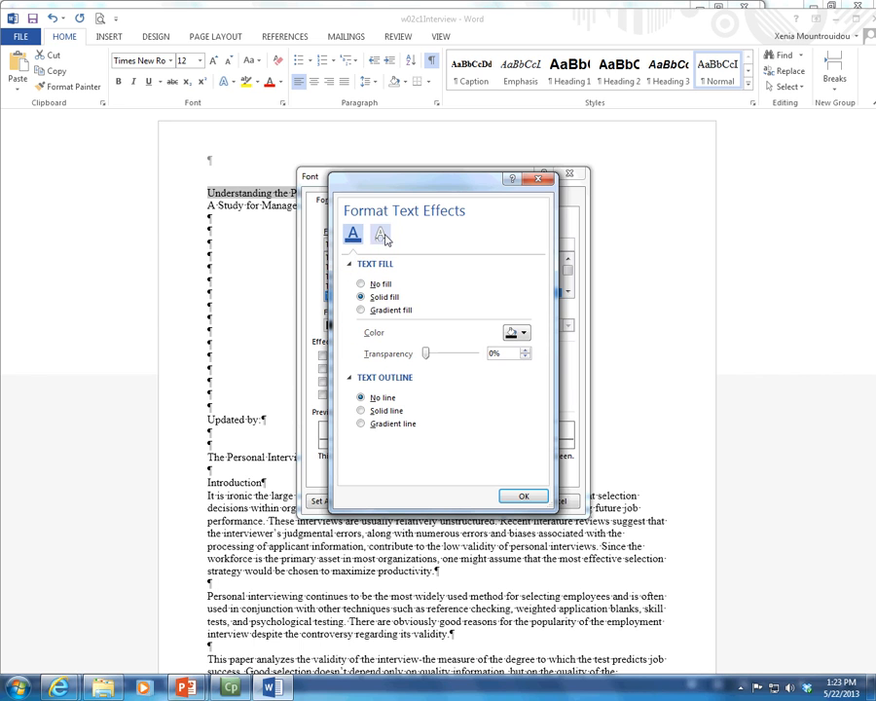
{"action": "left_click", "coordinate": [533, 496]}
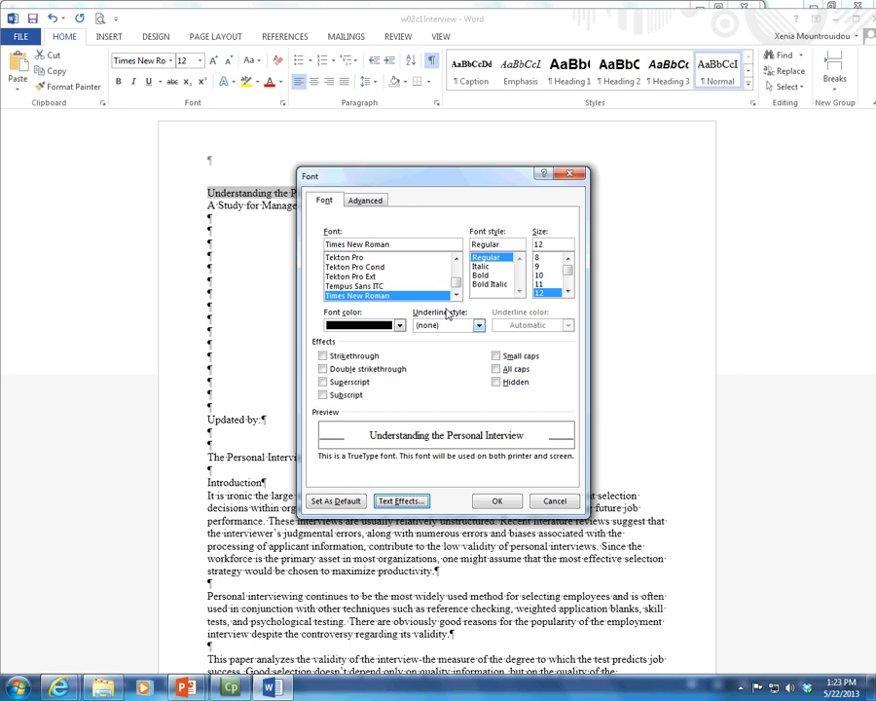
Set the title's character spacing to Expanded by 1 pt in the advanced font settings.
{"action": "left_click", "coordinate": [365, 201]}
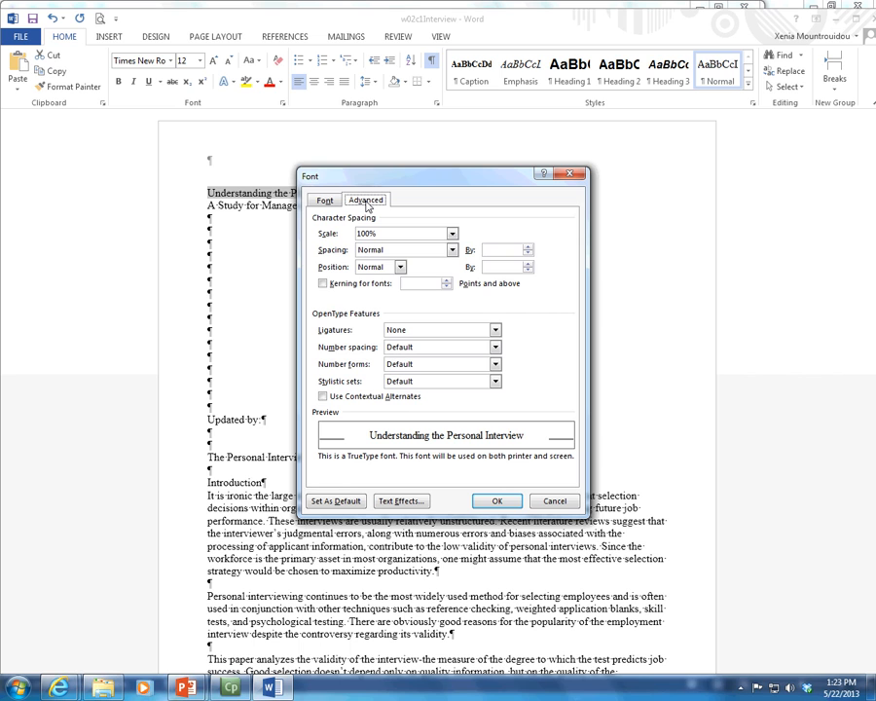
{"action": "left_click", "coordinate": [451, 251]}
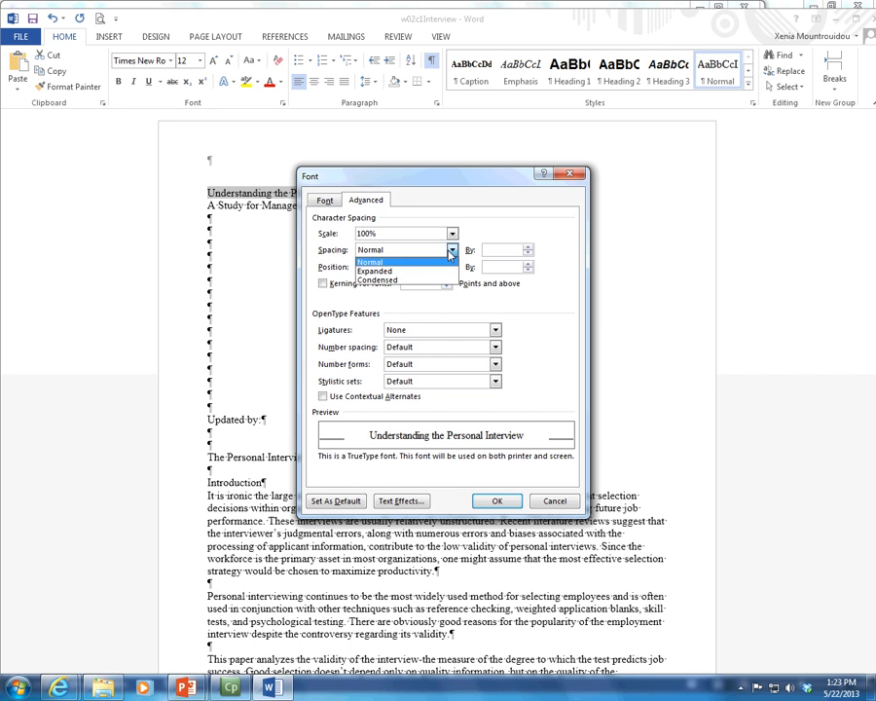
{"action": "left_click", "coordinate": [403, 271]}
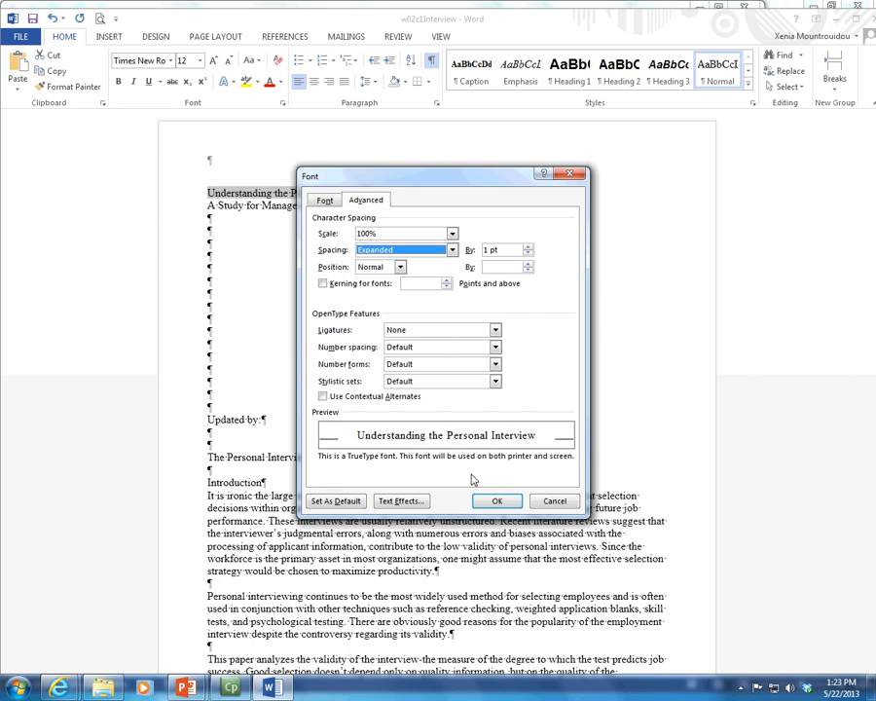
Compare the Raised, Lowered and Normal character positions for the title, ending on Lowered by 3 pt in the advanced font settings.
{"action": "left_click", "coordinate": [400, 269]}
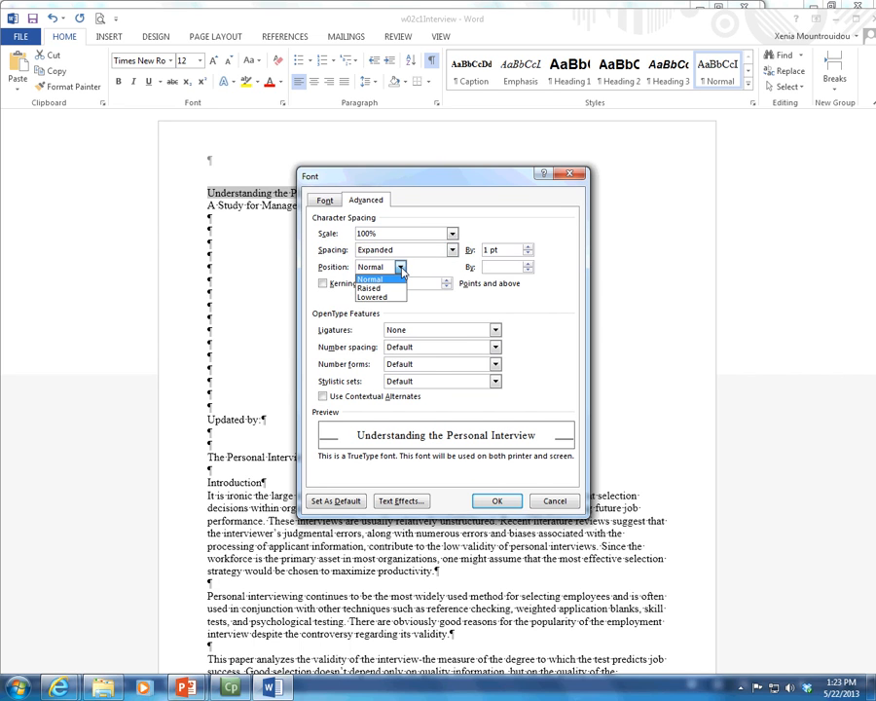
{"action": "left_click", "coordinate": [374, 284]}
{"action": "left_click", "coordinate": [400, 267]}
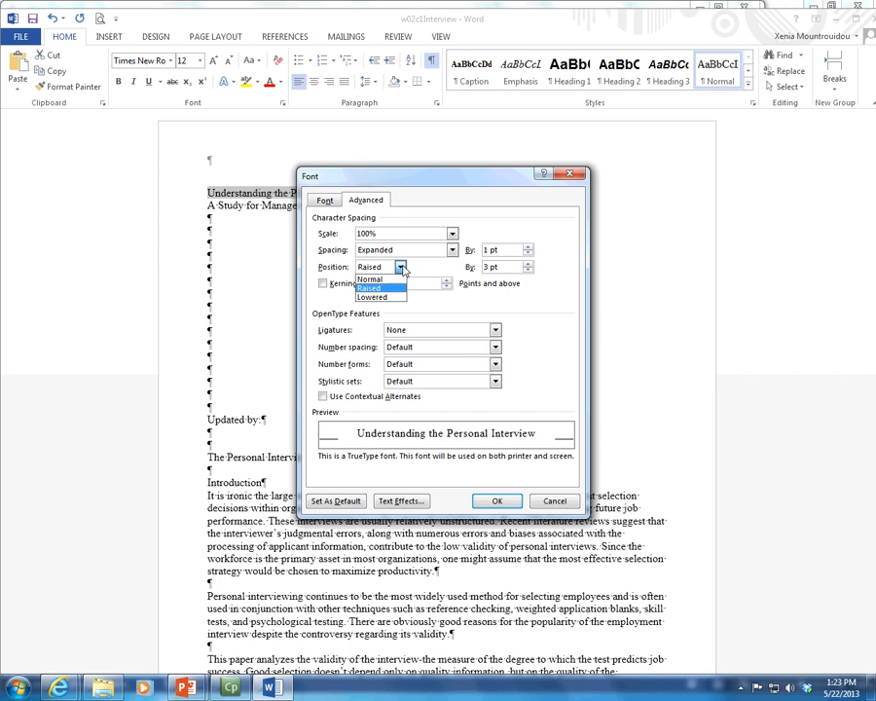
{"action": "left_click", "coordinate": [384, 297]}
{"action": "left_click", "coordinate": [400, 266]}
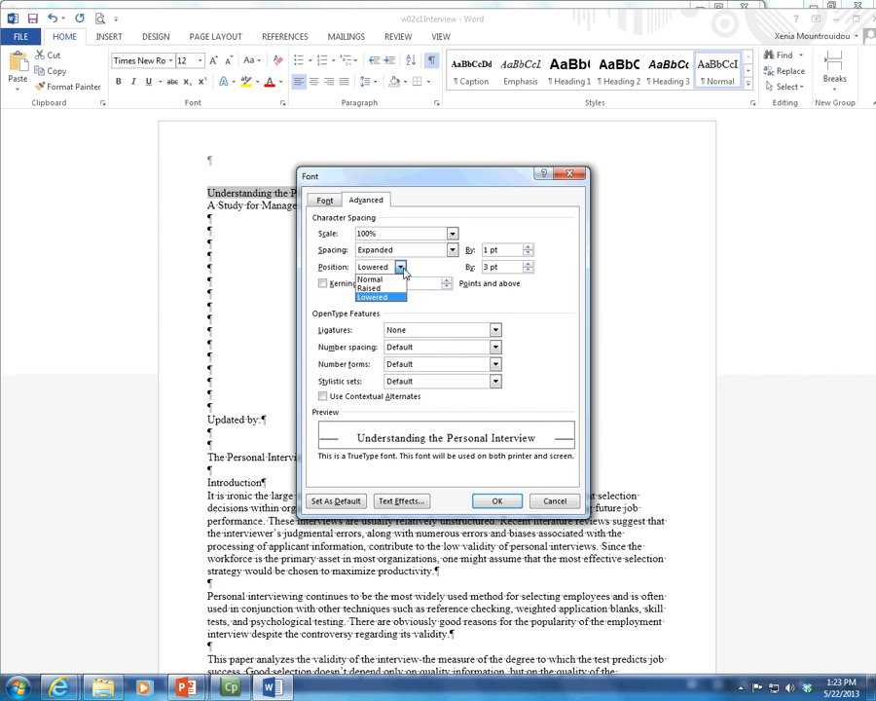
{"action": "left_click", "coordinate": [379, 288]}
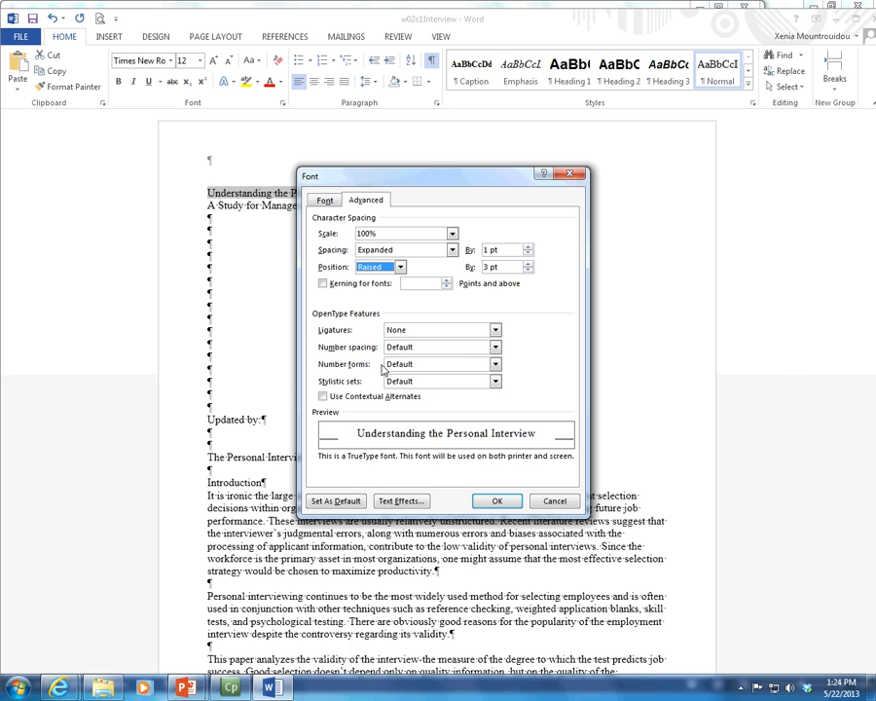
{"action": "left_click", "coordinate": [399, 267]}
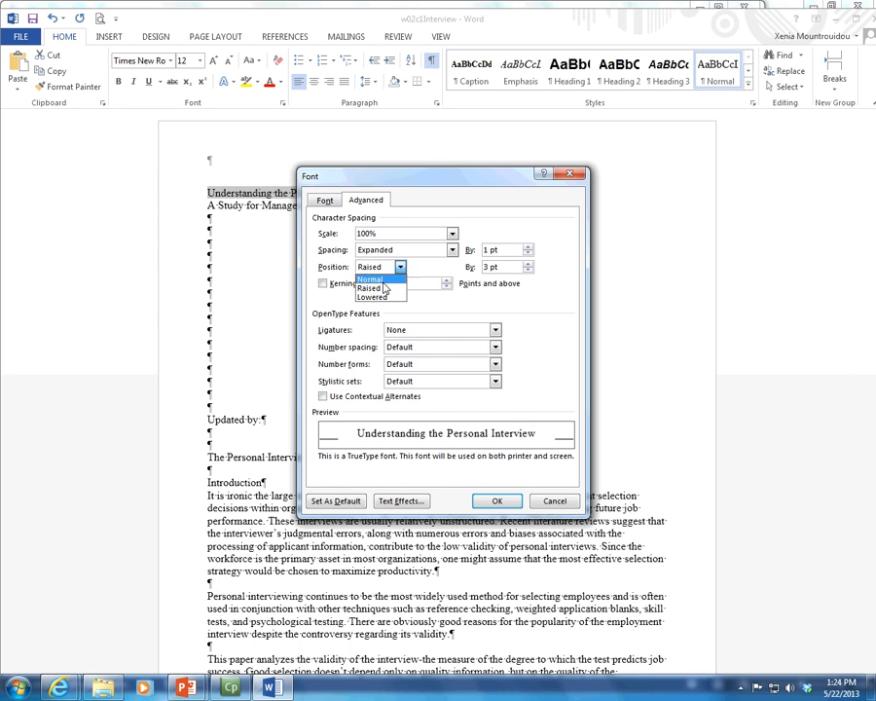
{"action": "left_click", "coordinate": [381, 288]}
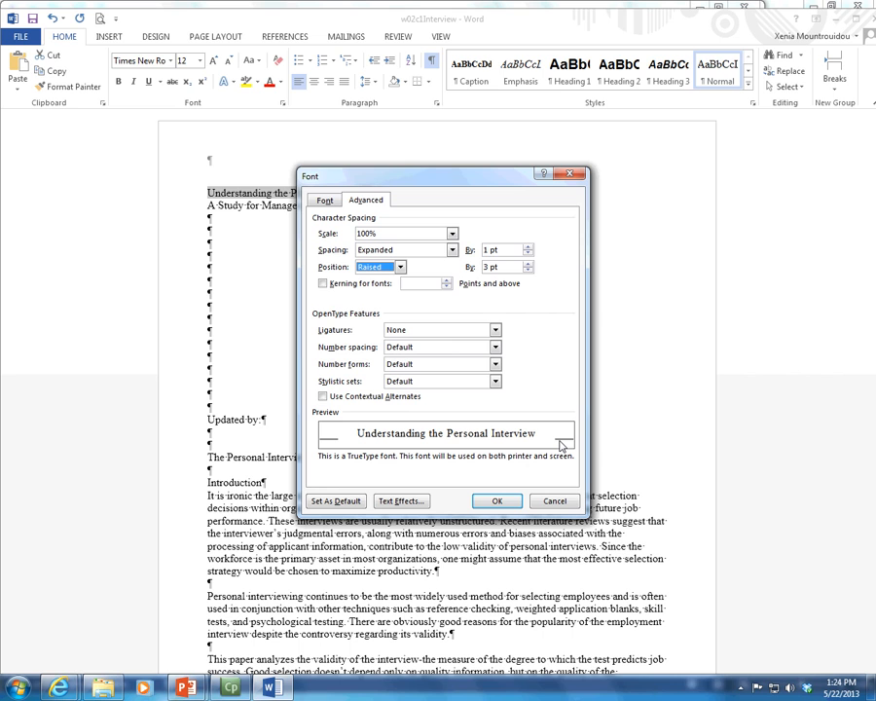
{"action": "left_click", "coordinate": [400, 267]}
{"action": "left_click", "coordinate": [395, 280]}
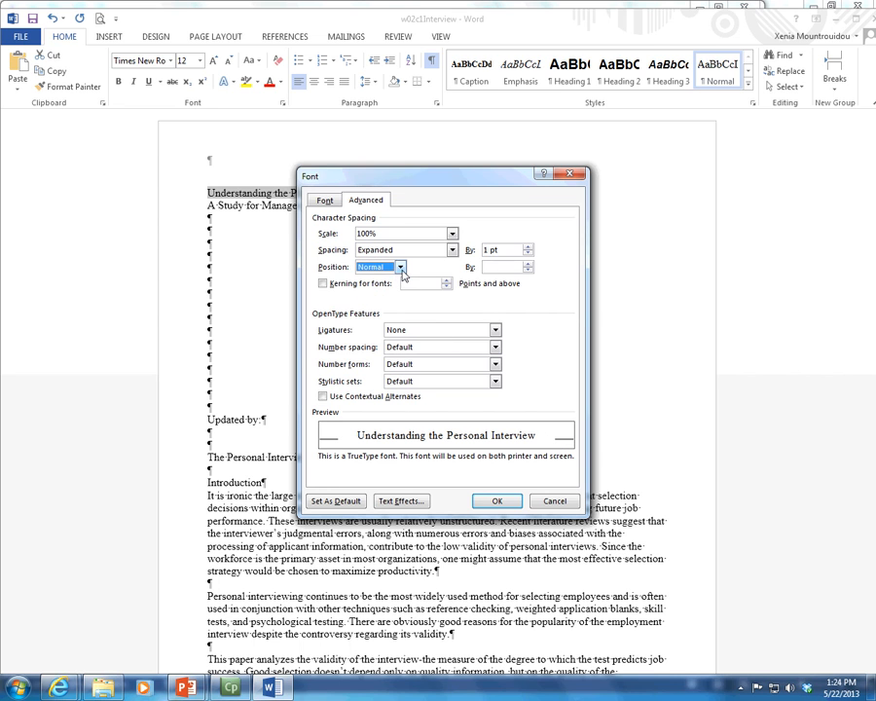
{"action": "left_click", "coordinate": [400, 268]}
{"action": "left_click", "coordinate": [395, 297]}
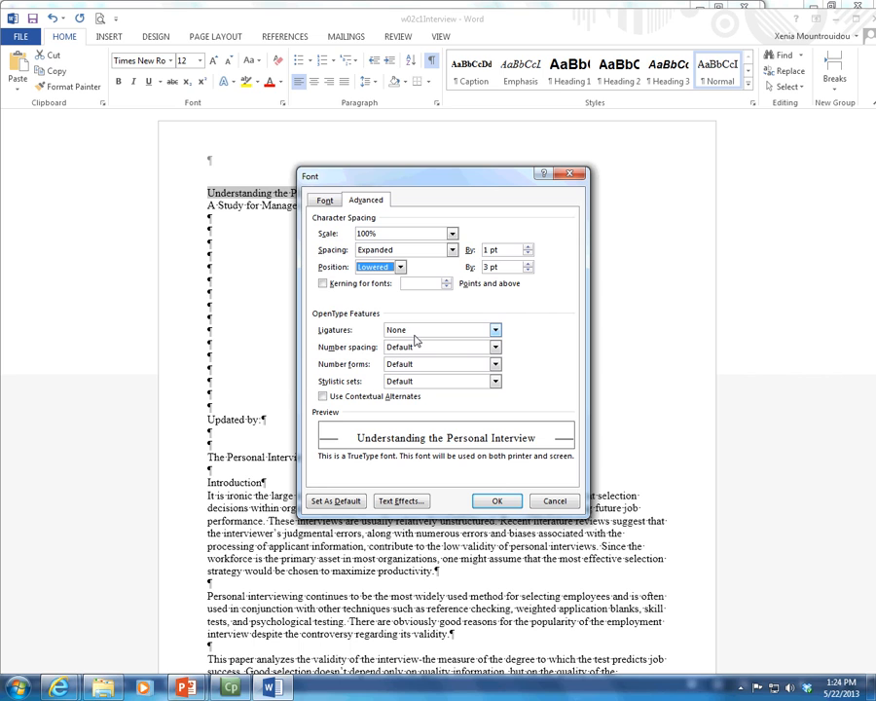
Try other offset amounts, such as 2 pt, for the title's Lowered position, and leave the Font dialog without applying anything.
{"action": "left_click", "coordinate": [528, 270]}
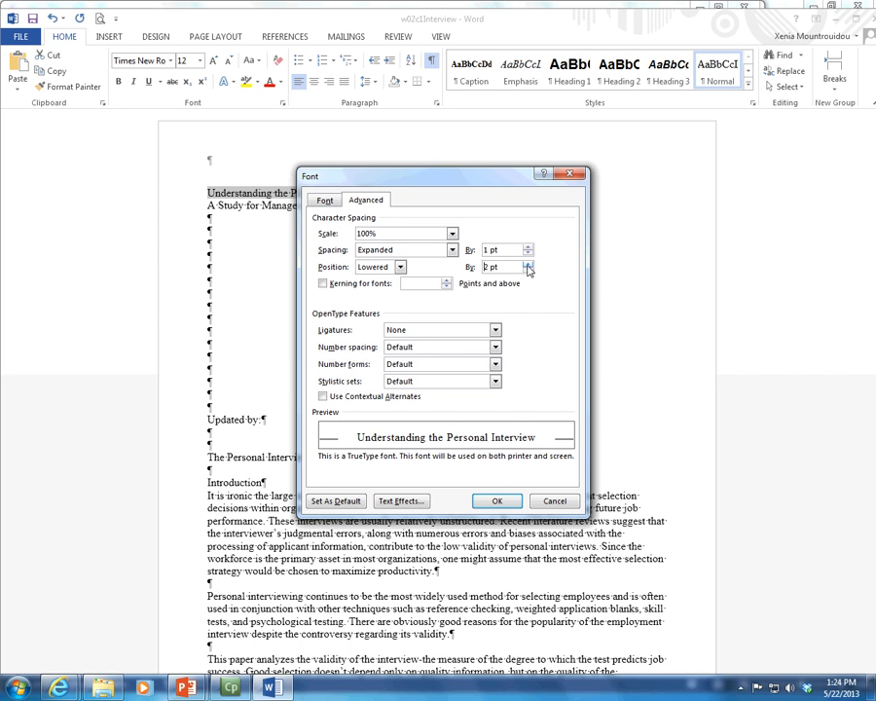
{"action": "left_click", "coordinate": [527, 270]}
{"action": "left_click", "coordinate": [526, 272]}
{"action": "left_click", "coordinate": [527, 272]}
{"action": "left_click", "coordinate": [528, 270]}
{"action": "left_click", "coordinate": [527, 269]}
{"action": "left_click", "coordinate": [528, 269]}
{"action": "left_click", "coordinate": [528, 270]}
{"action": "left_click", "coordinate": [527, 270]}
{"action": "left_click", "coordinate": [551, 503]}
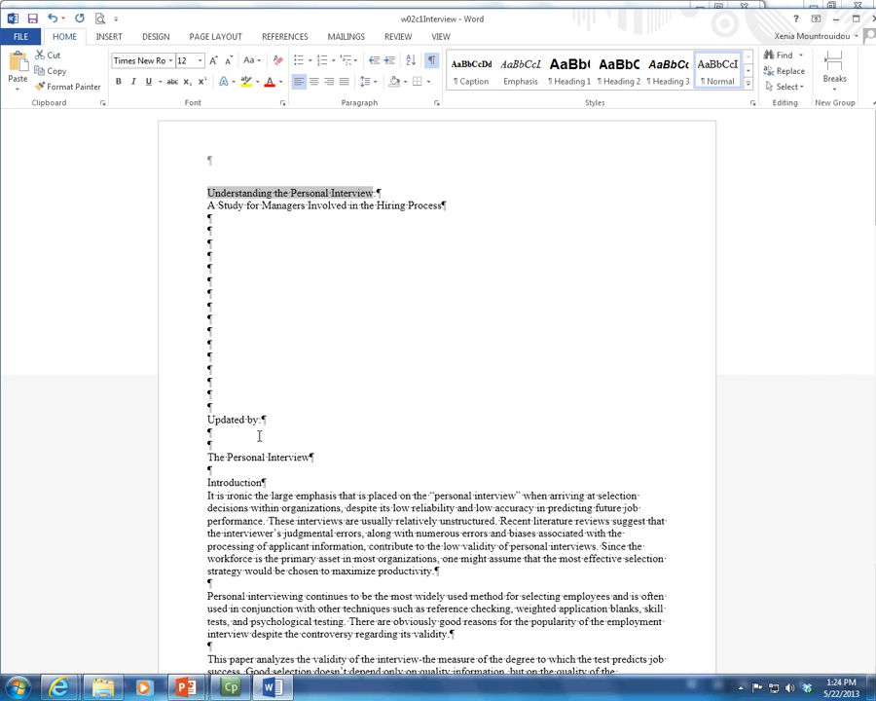
Enter the updater's full name in the empty paragraph below "Updated by:".
{"action": "left_click", "coordinate": [222, 431]}
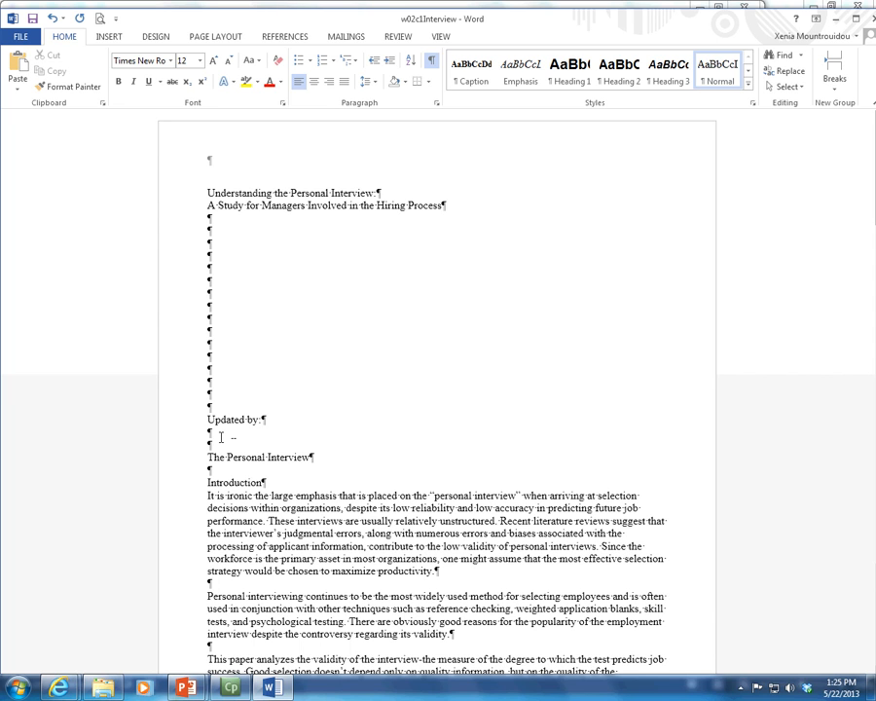
{"action": "type", "text": "Xenia"}
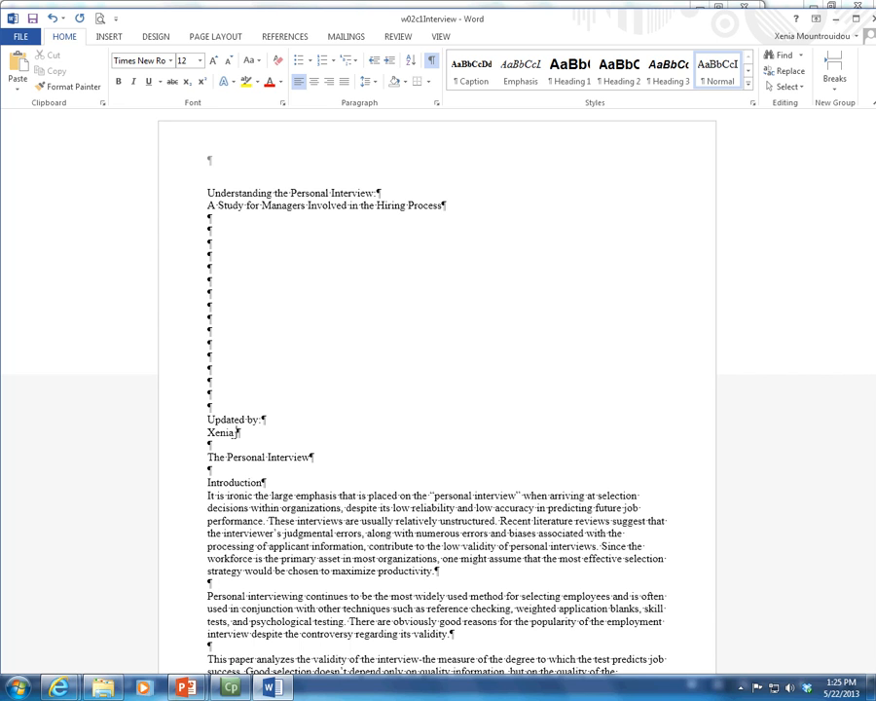
{"action": "type", "text": " Mountrouidou"}
Insert the Author document property directly after the name below "Updated by:", and delete that property again.
{"action": "left_click", "coordinate": [110, 37]}
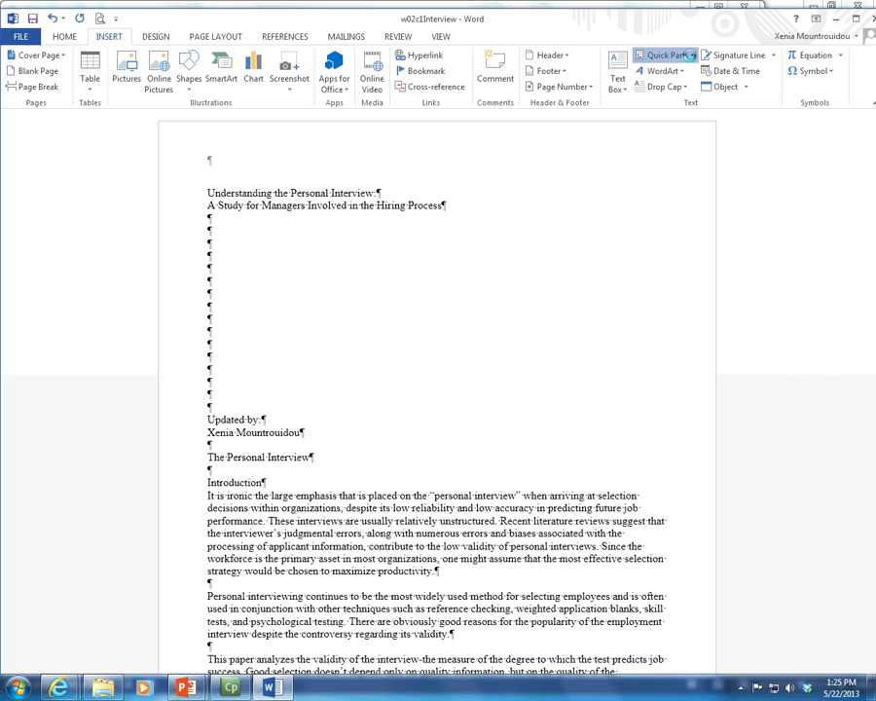
{"action": "left_click", "coordinate": [689, 55]}
{"action": "mouse_move", "coordinate": [689, 93]}
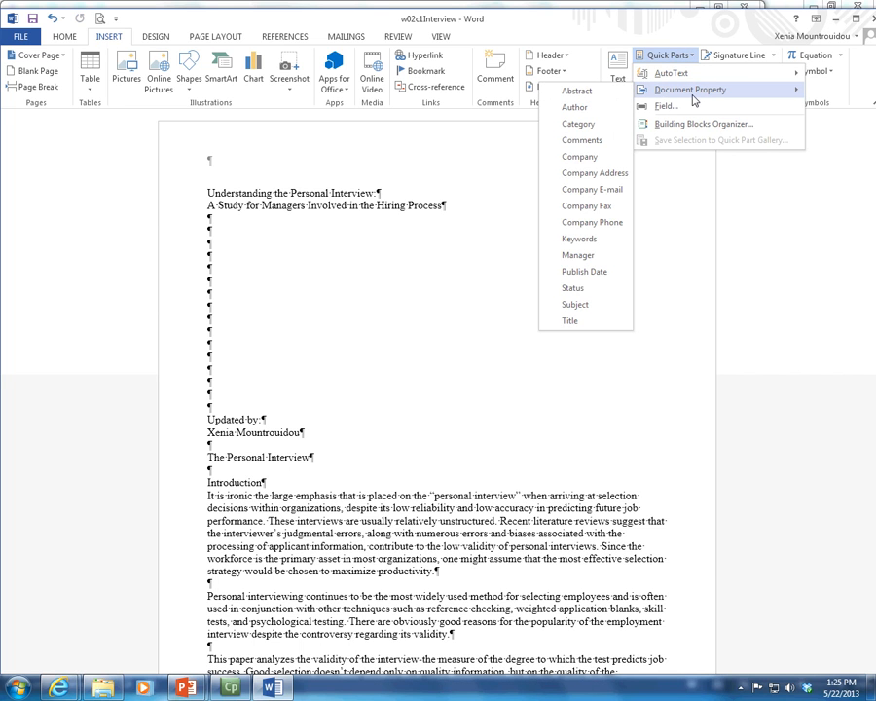
{"action": "left_click", "coordinate": [608, 111]}
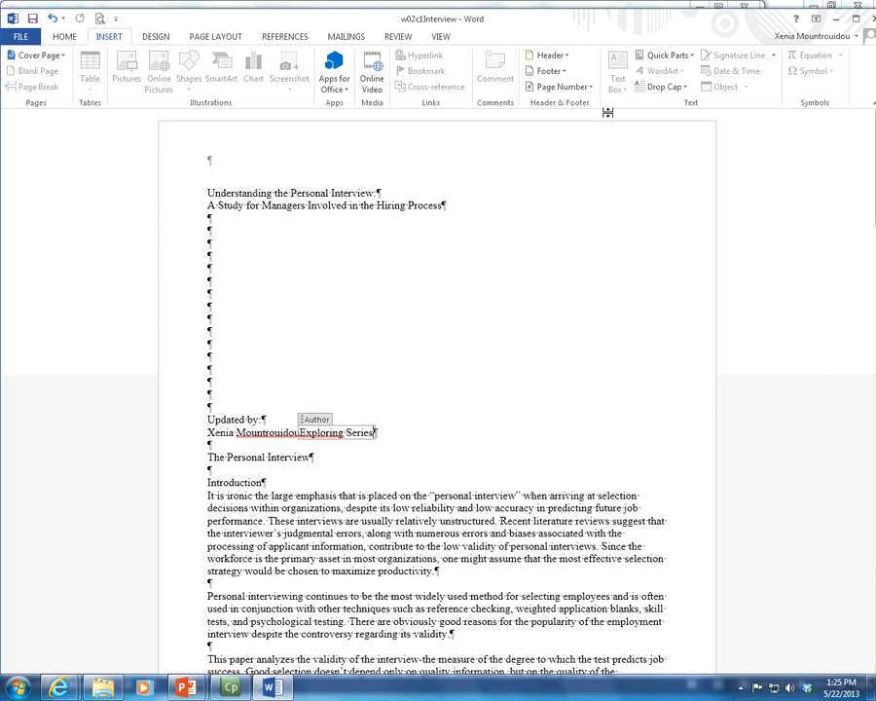
{"action": "left_click", "coordinate": [319, 420]}
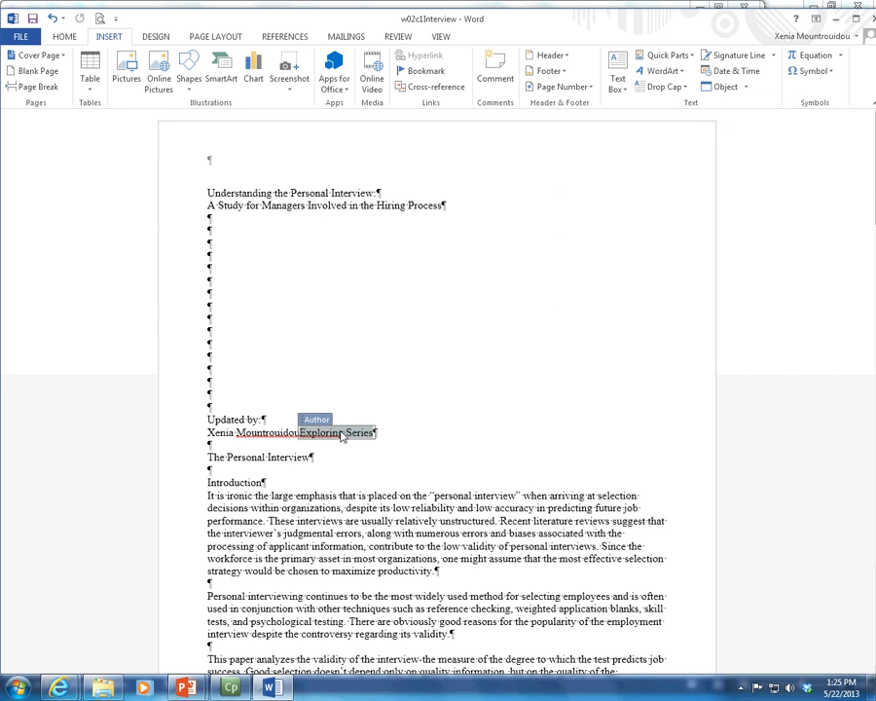
{"action": "key", "text": "Delete"}
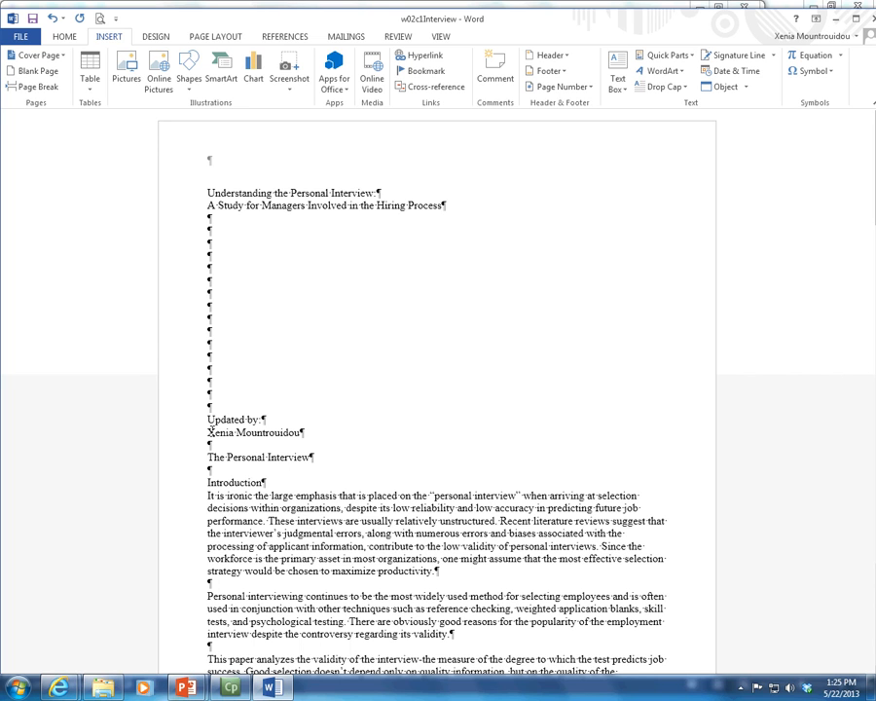
Try 18 pt and 12 pt on the name below "Updated by:", and settle on a 16 pt font size.
{"action": "left_click_drag", "start_coordinate": [218, 432], "coordinate": [285, 428]}
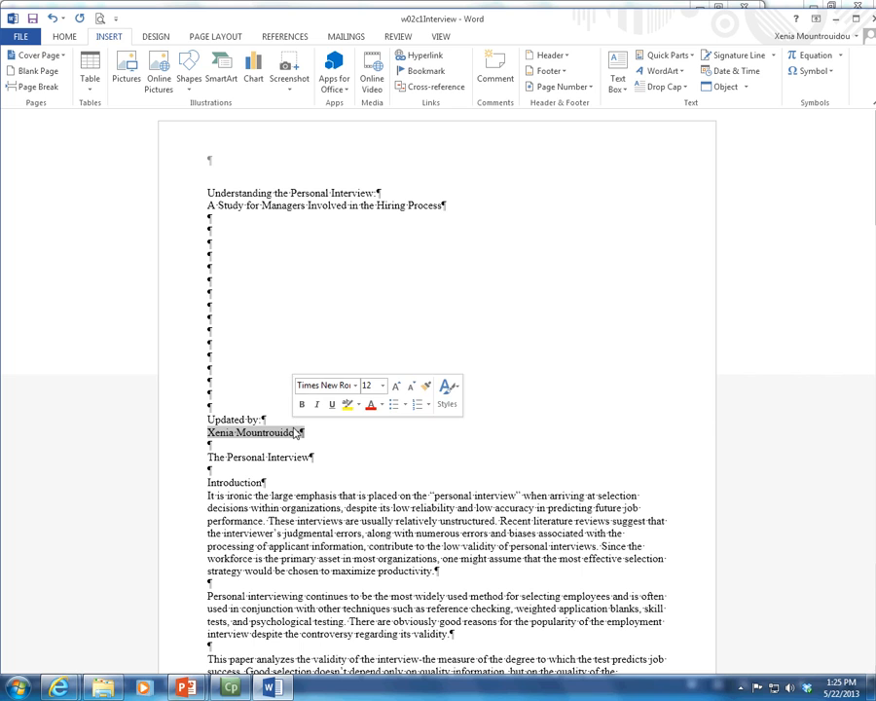
{"action": "left_click", "coordinate": [64, 37]}
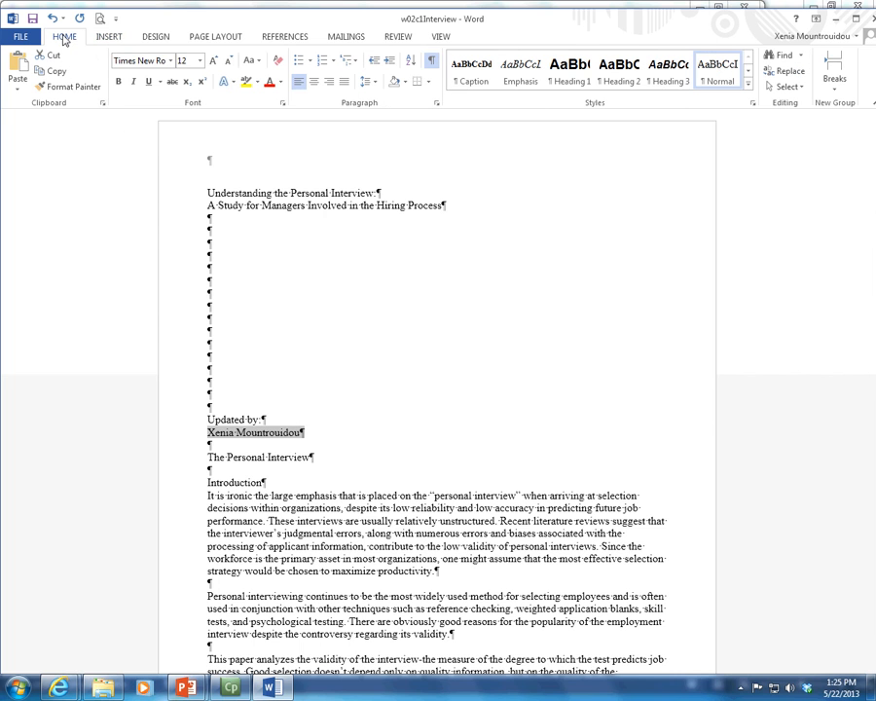
{"action": "left_click", "coordinate": [261, 62]}
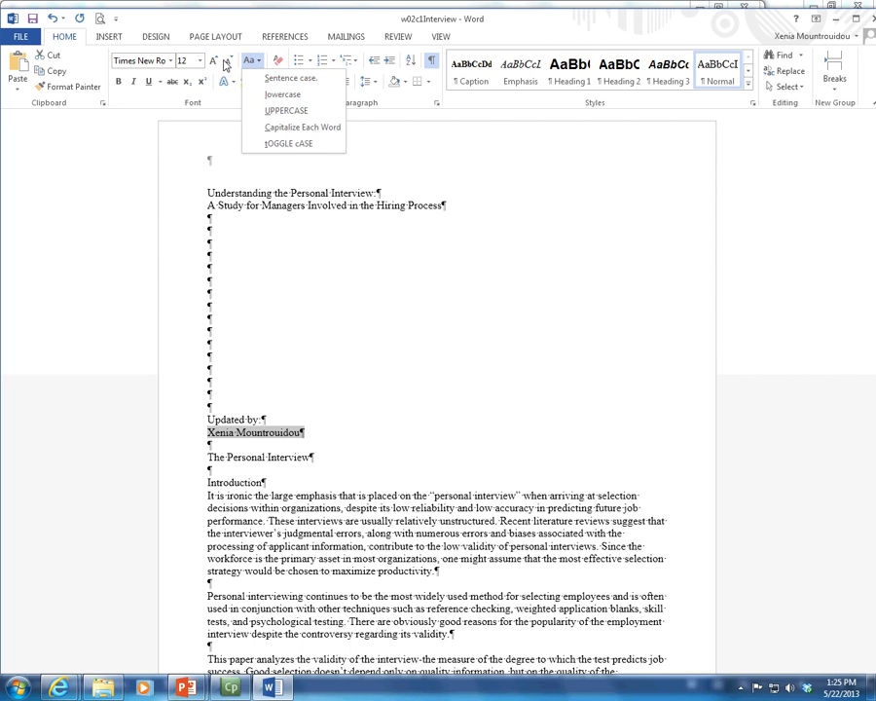
{"action": "left_click", "coordinate": [250, 440]}
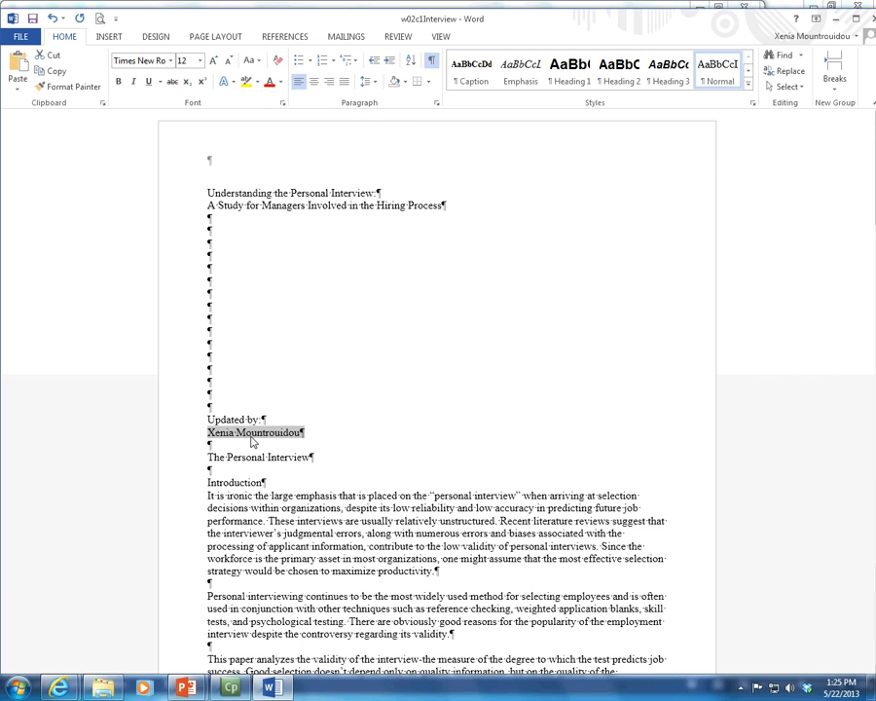
{"action": "left_click", "coordinate": [212, 61]}
{"action": "left_click", "coordinate": [212, 62]}
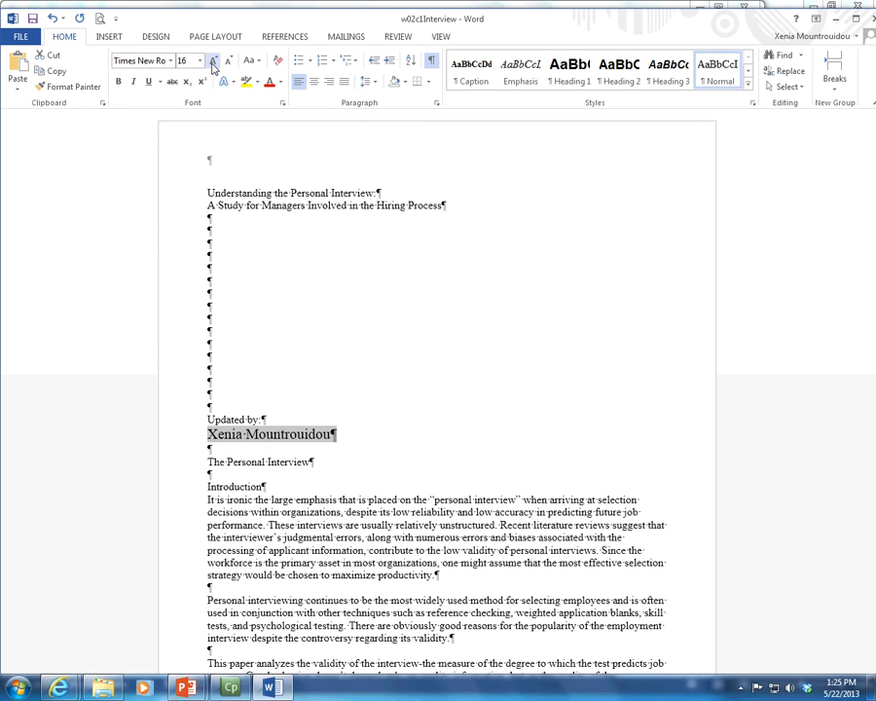
{"action": "left_click", "coordinate": [212, 62]}
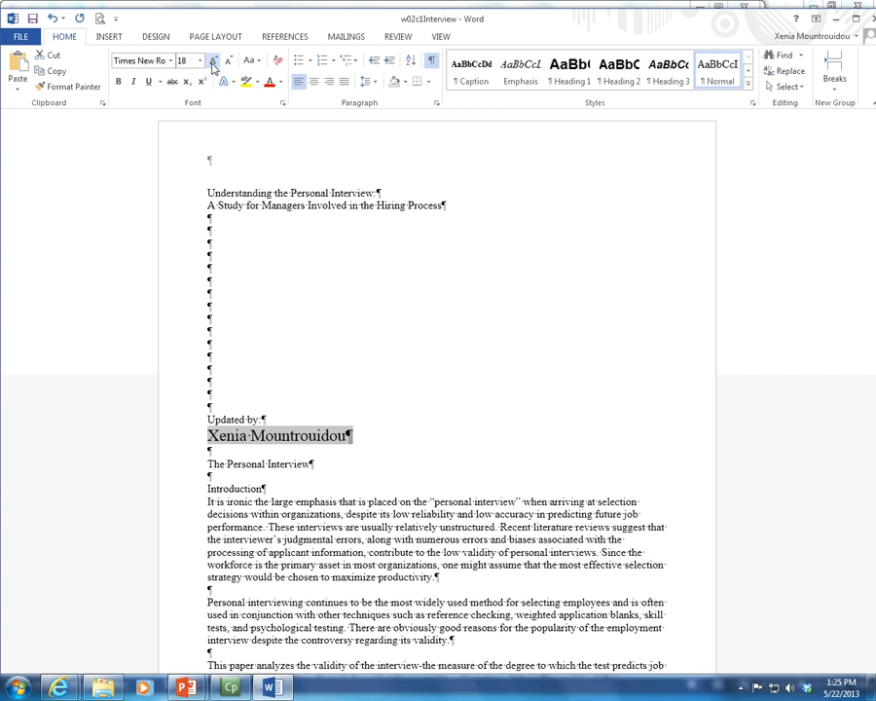
{"action": "left_click", "coordinate": [227, 61]}
{"action": "left_click", "coordinate": [226, 61]}
{"action": "left_click", "coordinate": [227, 62]}
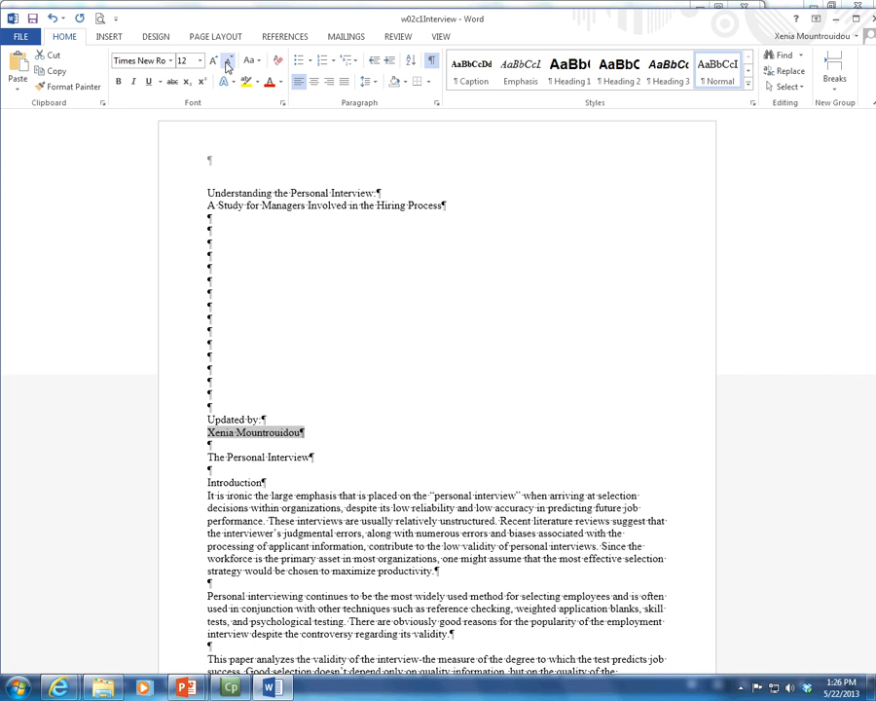
{"action": "left_click", "coordinate": [212, 61]}
{"action": "left_click", "coordinate": [212, 61]}
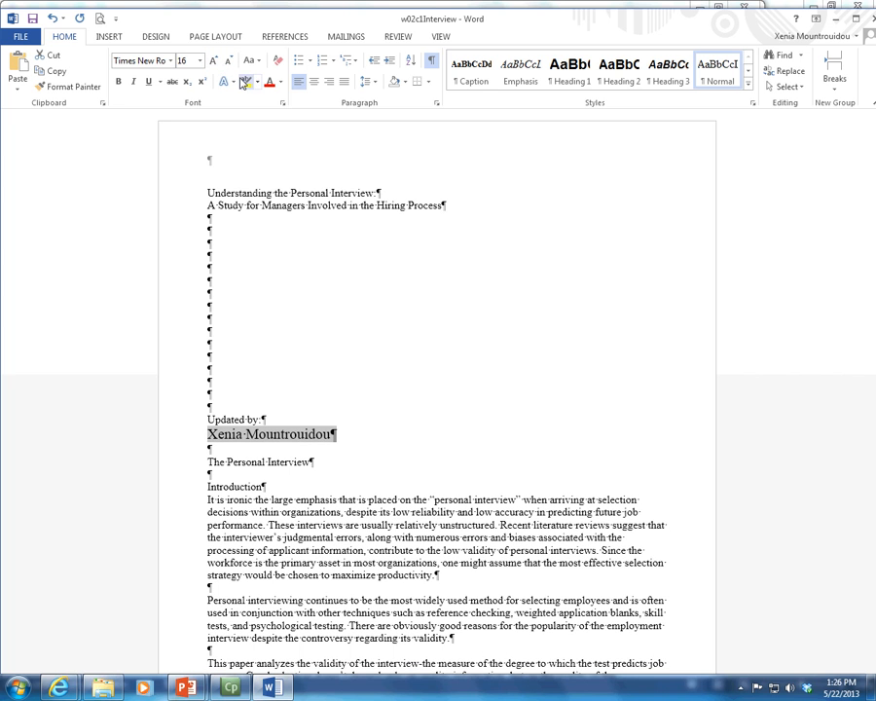
Change the name below "Updated by:" to UPPERCASE, and toggle its case.
{"action": "left_click", "coordinate": [233, 83]}
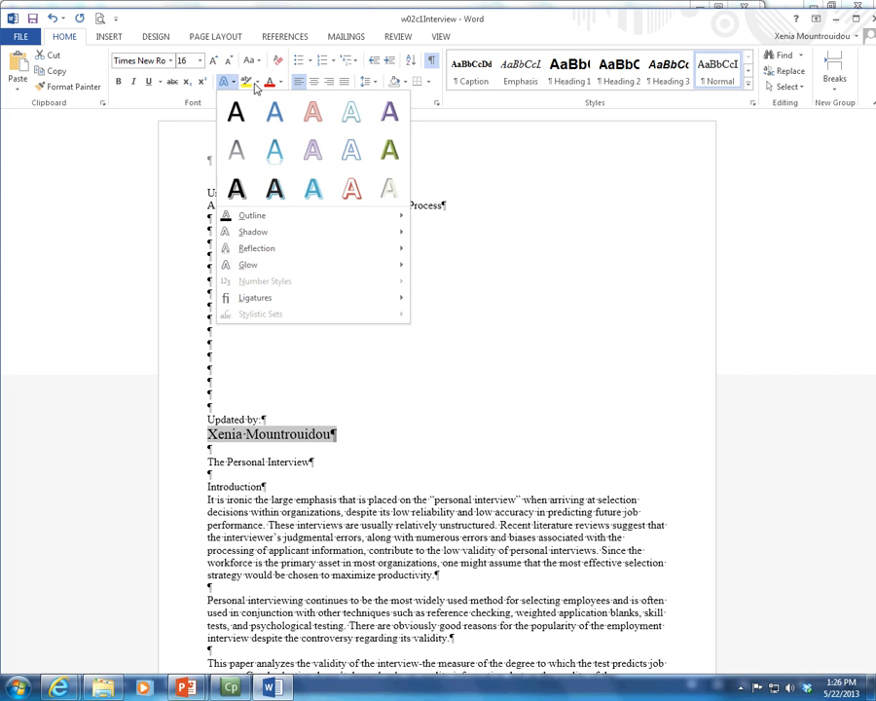
{"action": "left_click", "coordinate": [257, 82]}
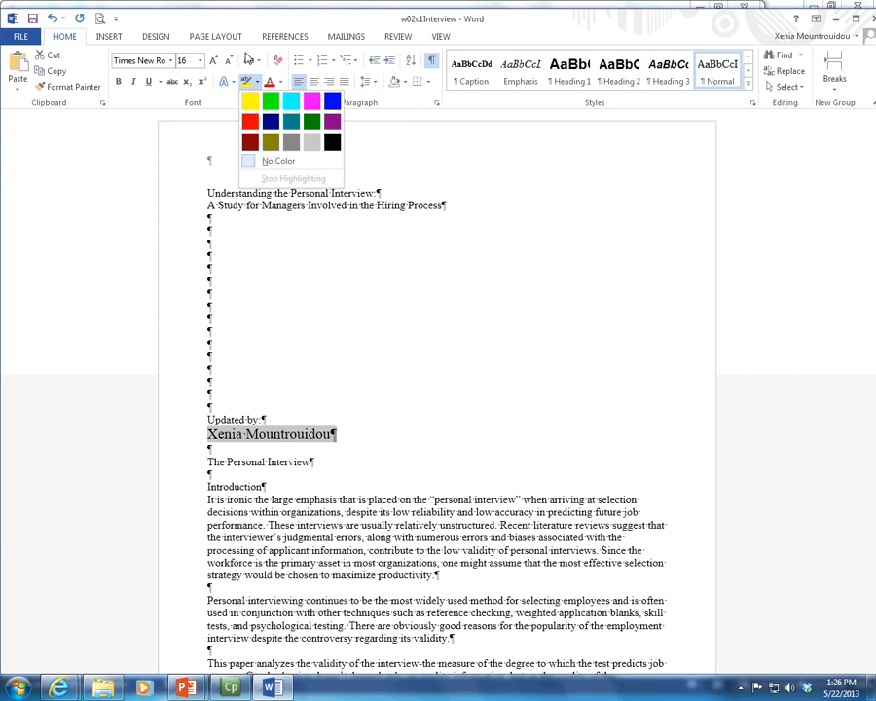
{"action": "left_click", "coordinate": [251, 60]}
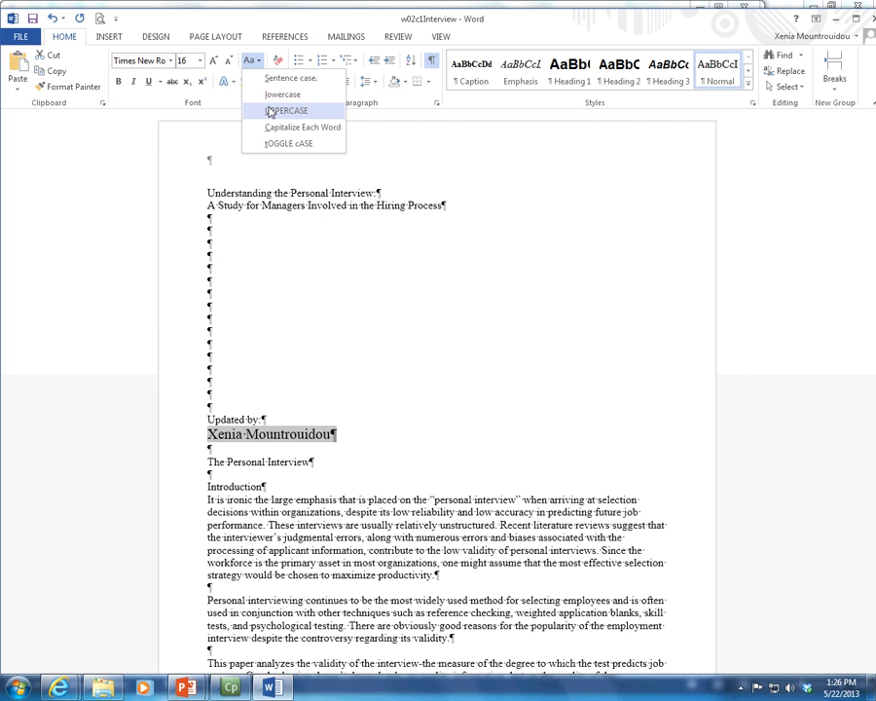
{"action": "left_click", "coordinate": [271, 111]}
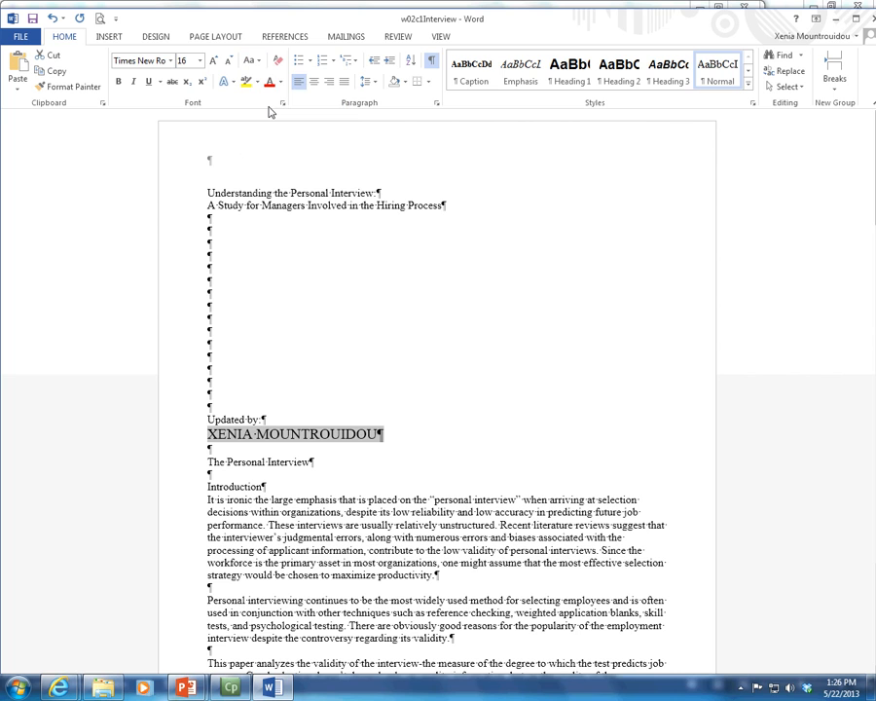
{"action": "left_click", "coordinate": [250, 60]}
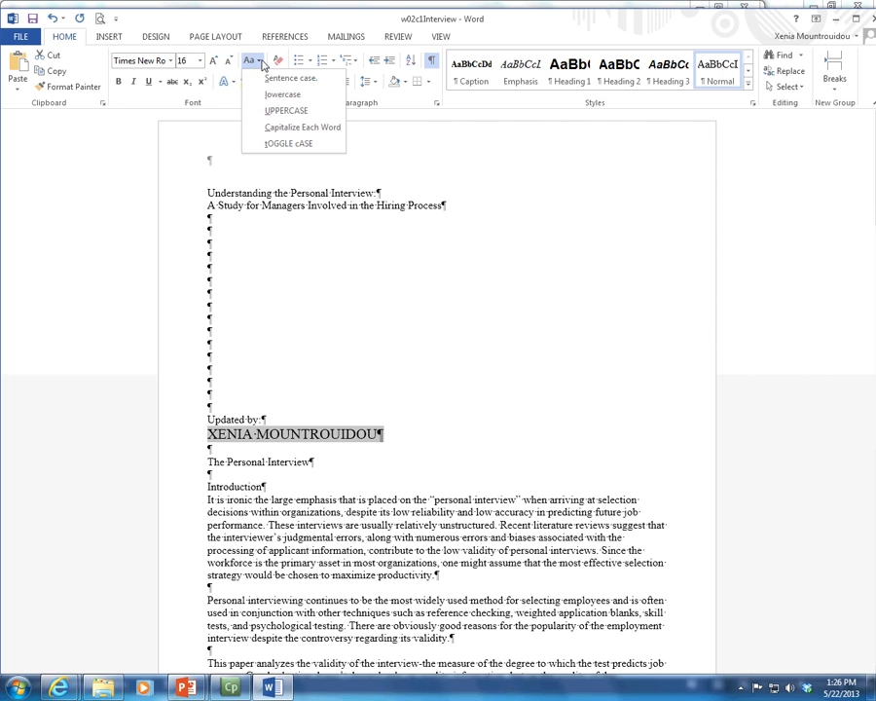
{"action": "left_click", "coordinate": [307, 144]}
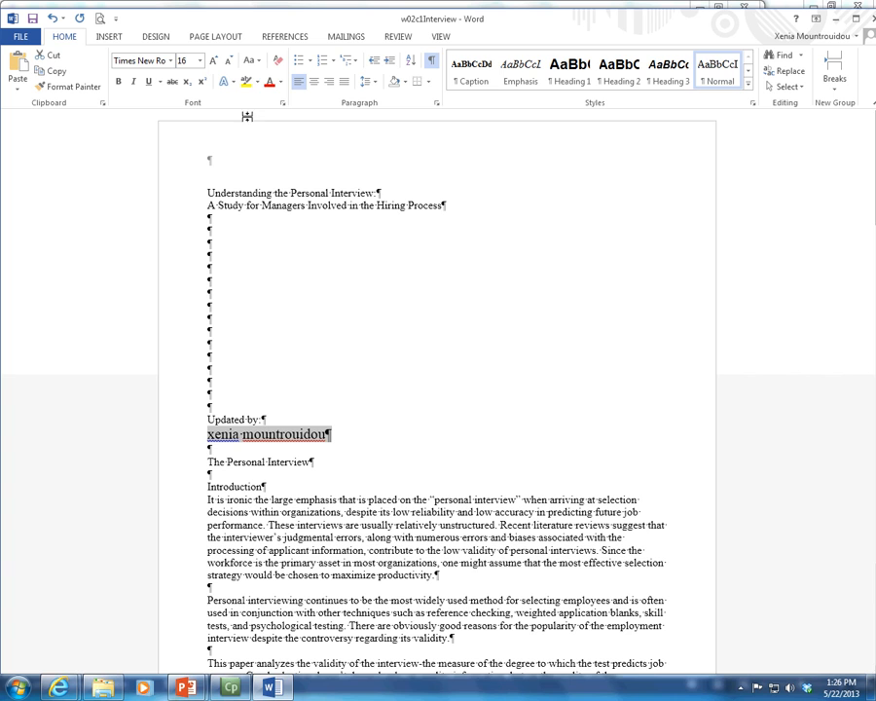
Apply Capitalize Each Word to the name below "Updated by:", and convert it to UPPERCASE.
{"action": "left_click", "coordinate": [250, 60]}
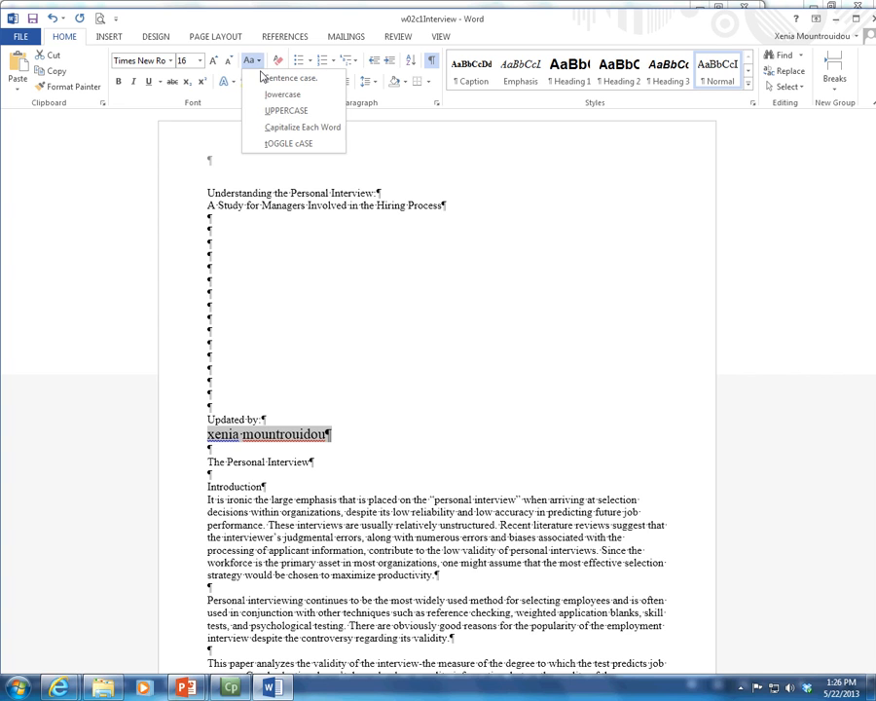
{"action": "left_click", "coordinate": [273, 127]}
{"action": "left_click", "coordinate": [251, 61]}
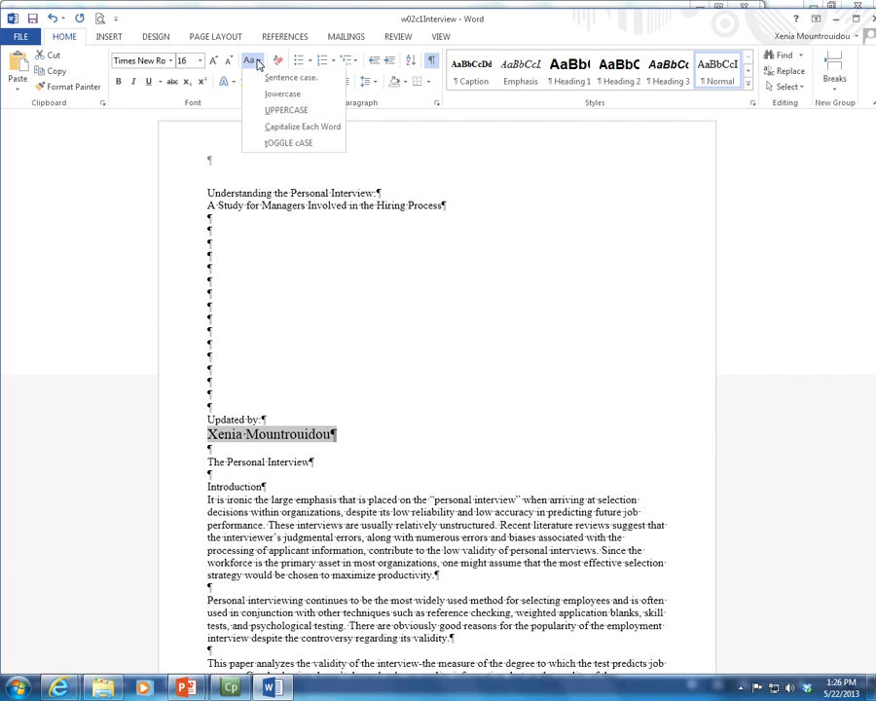
{"action": "left_click", "coordinate": [285, 130]}
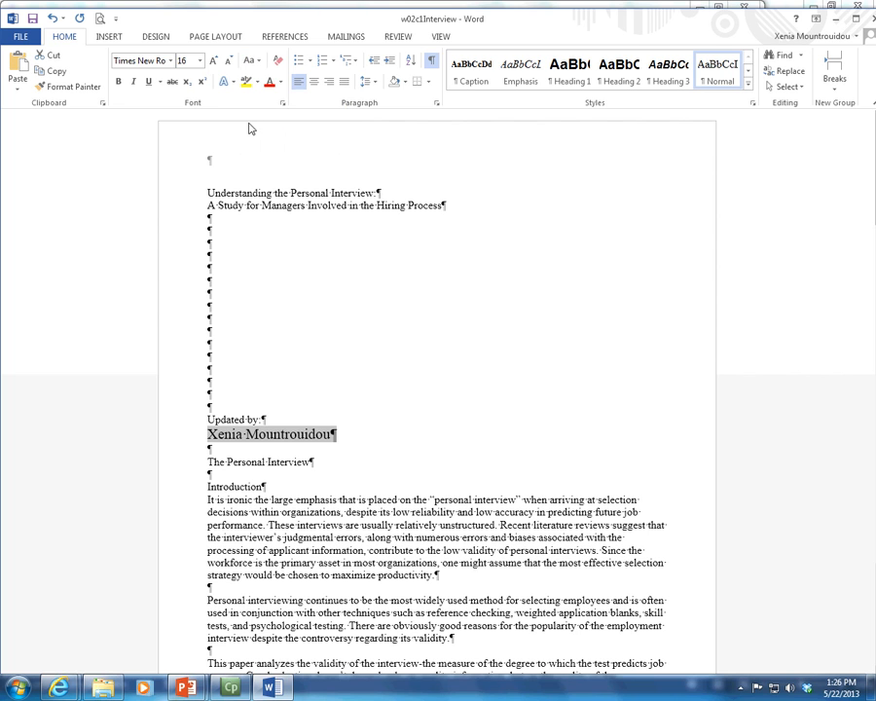
{"action": "left_click", "coordinate": [251, 61]}
{"action": "left_click", "coordinate": [264, 110]}
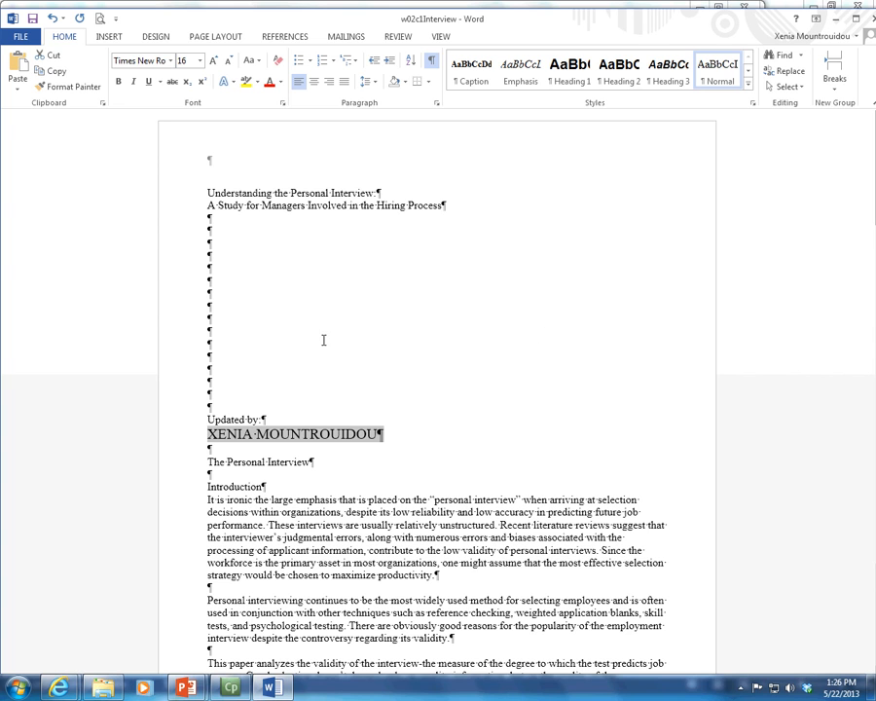
Highlight the first sentence of the Introduction paragraph, "It is ironic … future job performance.", in yellow.
{"action": "left_click", "coordinate": [231, 482]}
{"action": "left_click_drag", "start_coordinate": [208, 498], "coordinate": [263, 523]}
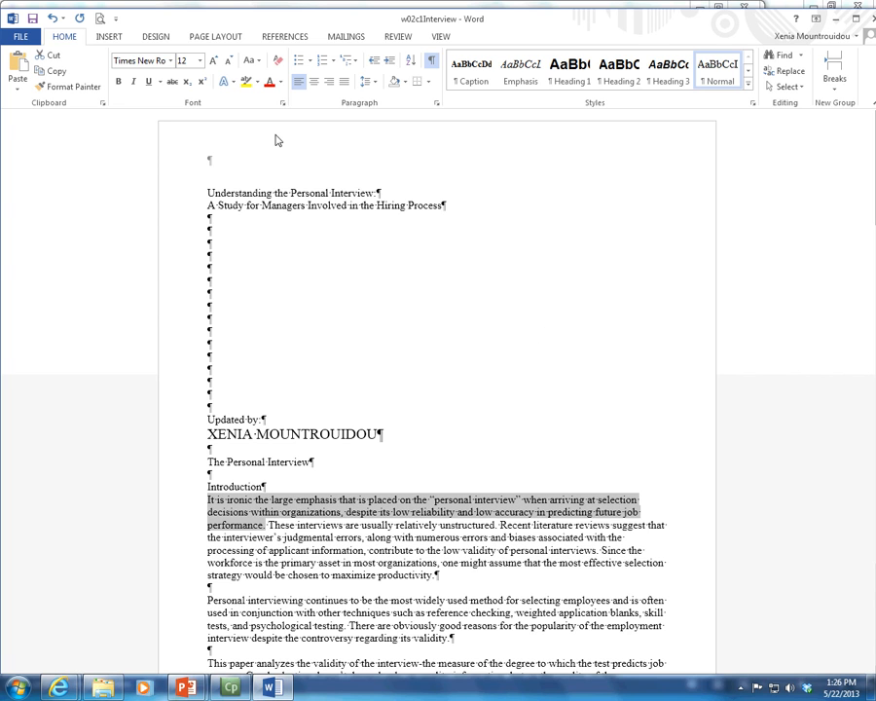
{"action": "left_click", "coordinate": [248, 83]}
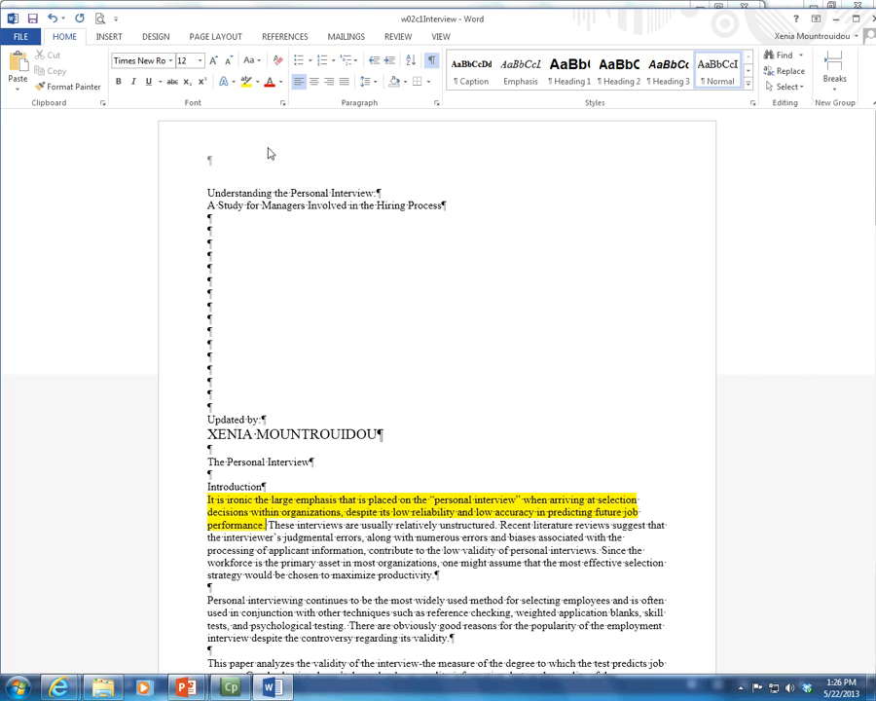
Pick dark yellow as the highlight color and apply it to the first sentence of the Introduction paragraph.
{"action": "left_click", "coordinate": [258, 83]}
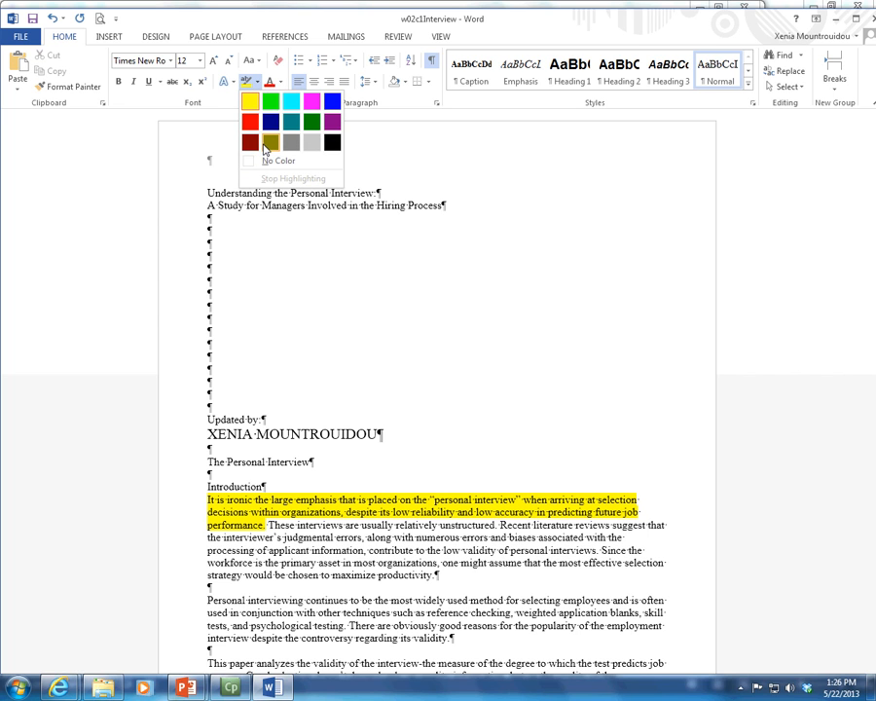
{"action": "left_click", "coordinate": [264, 147]}
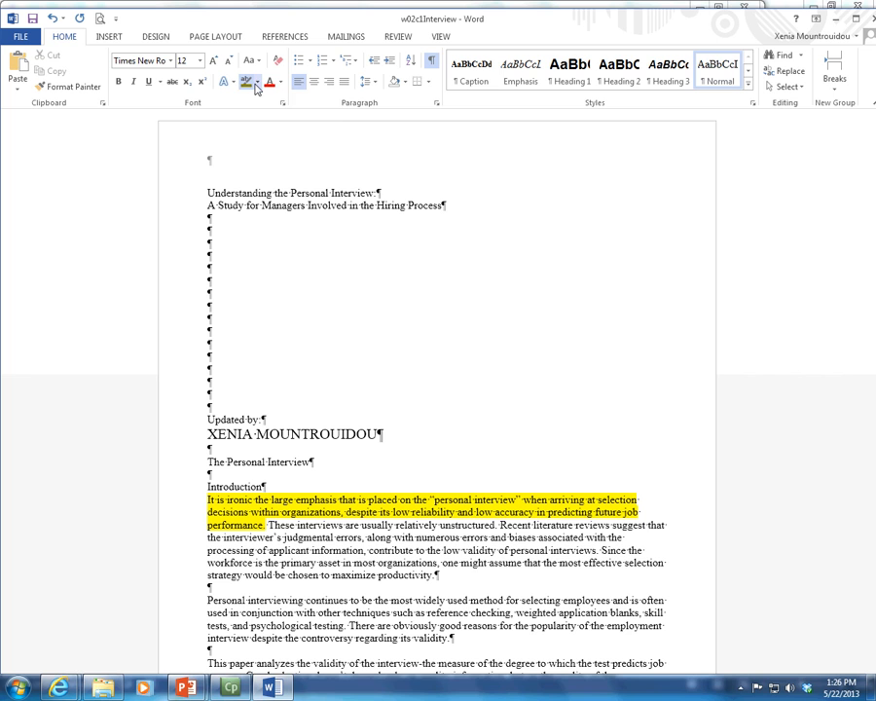
{"action": "left_click", "coordinate": [257, 84]}
{"action": "left_click", "coordinate": [274, 146]}
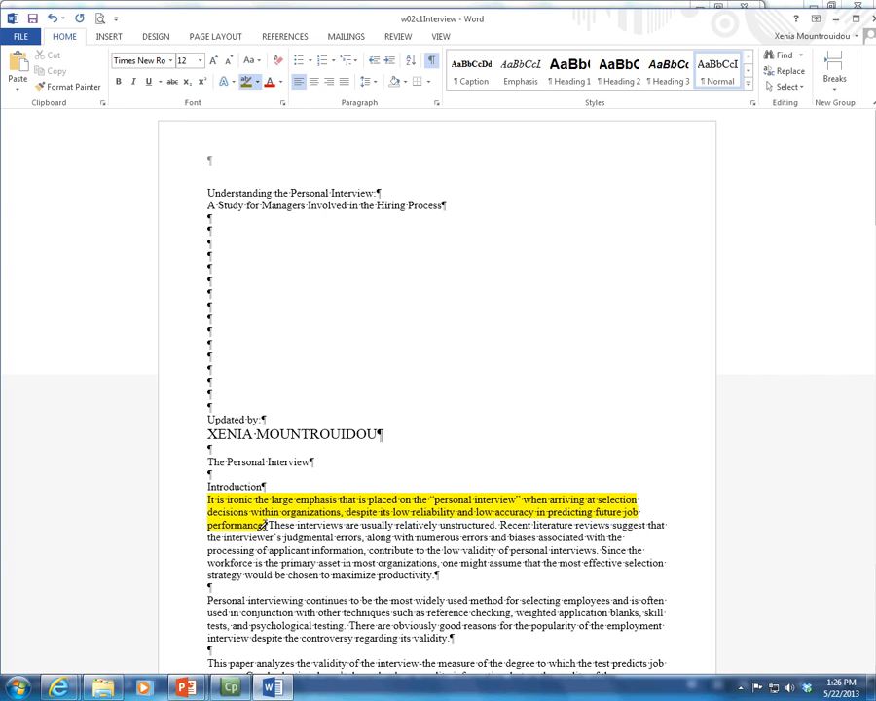
{"action": "left_click_drag", "start_coordinate": [260, 525], "coordinate": [207, 504]}
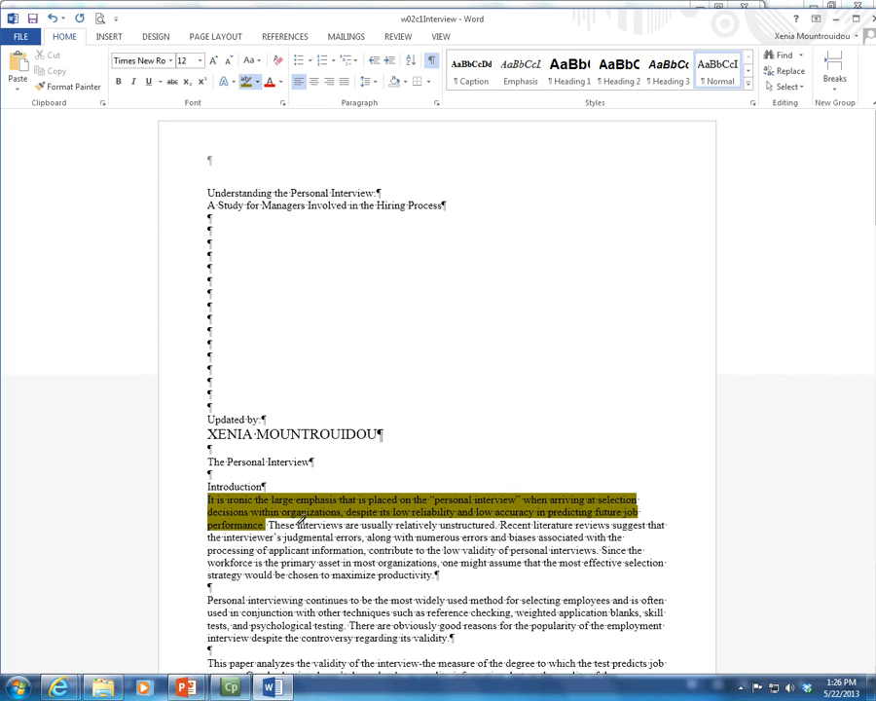
Set the text highlight color to No Color and turn the highlighter off.
{"action": "left_click", "coordinate": [257, 81]}
{"action": "left_click", "coordinate": [303, 163]}
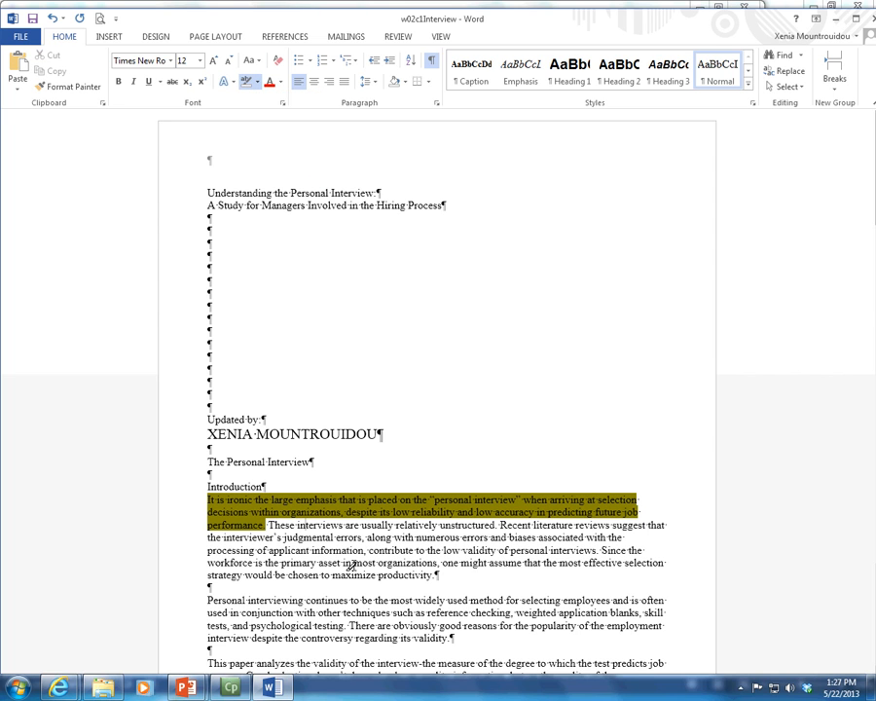
{"action": "left_click", "coordinate": [249, 84]}
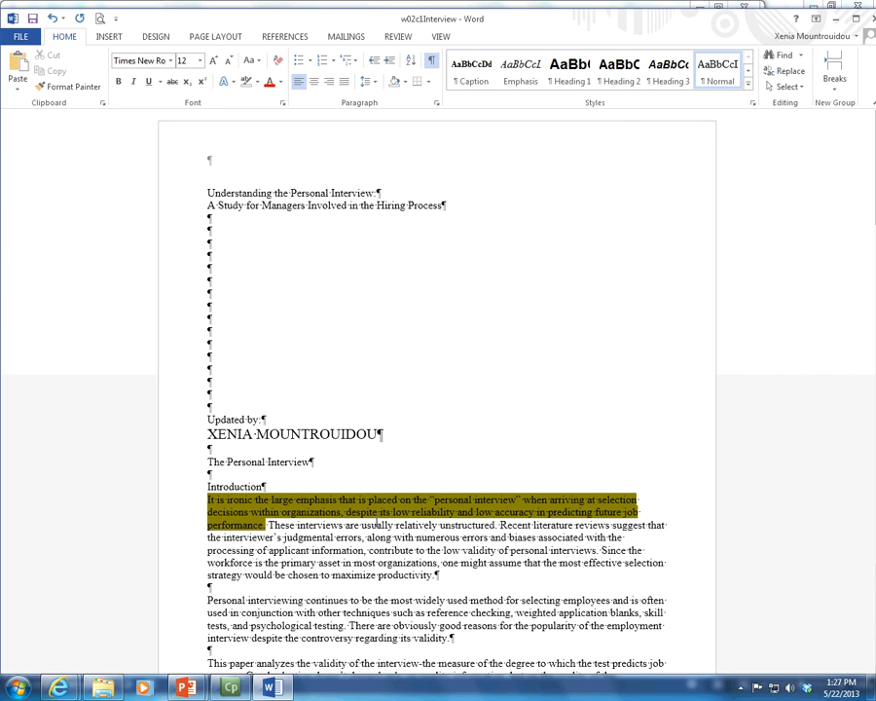
Look through the first two pages for an author citation split across two lines, and examine the 1998 citation above "Self-Fulfilling Prophecy".
{"action": "scroll", "coordinate": [403, 545], "scroll_direction": "down", "scroll_amount": 5}
{"action": "scroll", "coordinate": [402, 553], "scroll_direction": "down", "scroll_amount": 8}
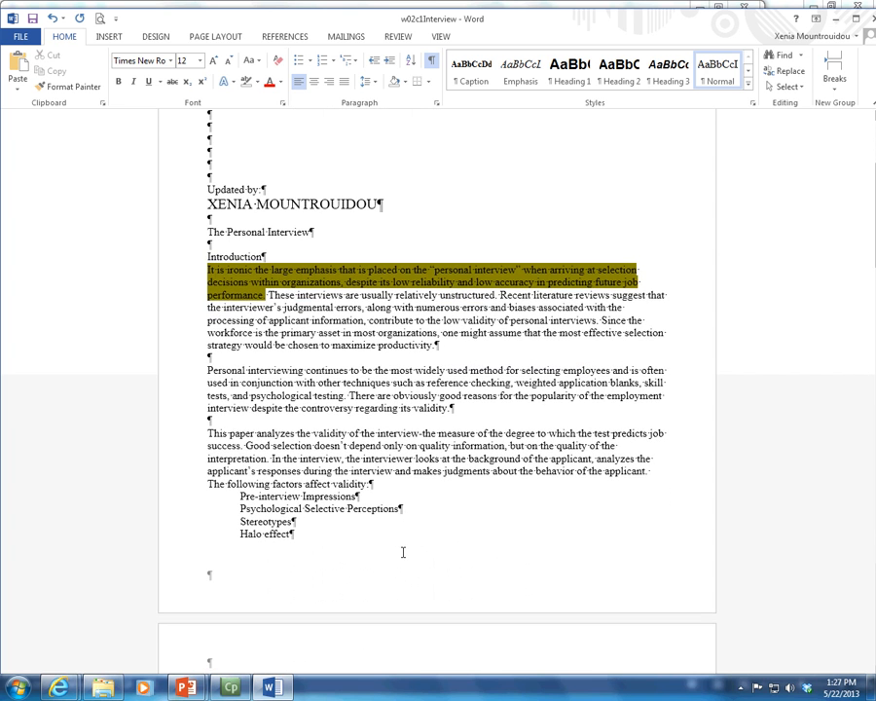
{"action": "scroll", "coordinate": [403, 553], "scroll_direction": "down", "scroll_amount": 5}
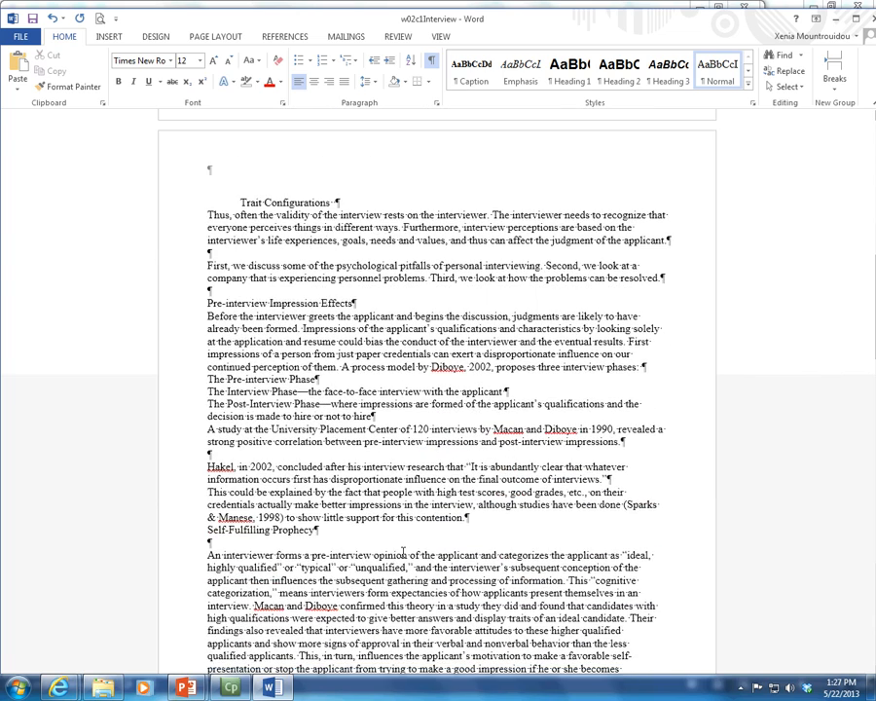
{"action": "scroll", "coordinate": [403, 553], "scroll_direction": "down", "scroll_amount": 1}
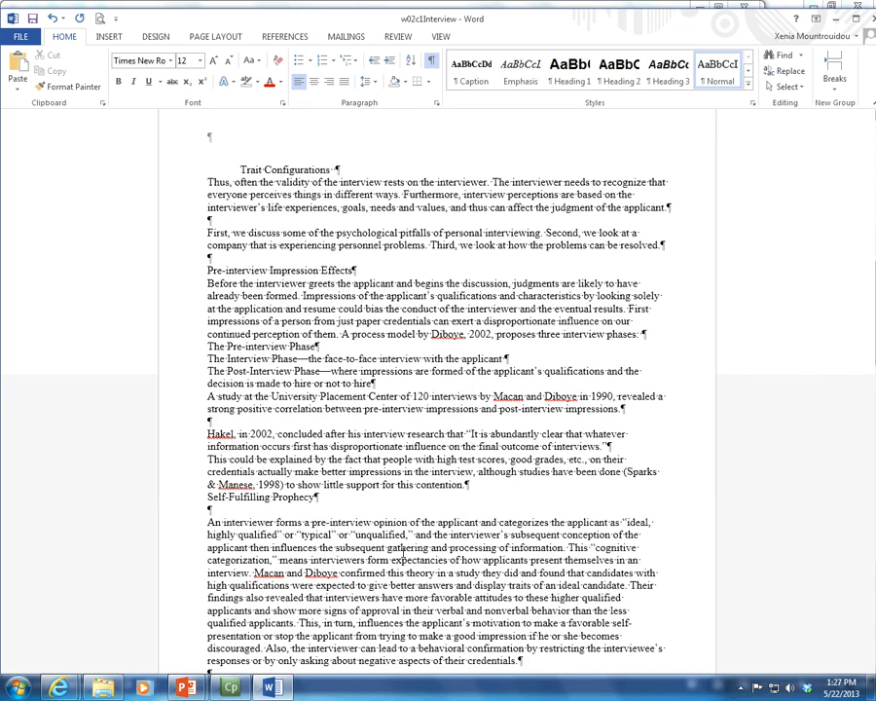
{"action": "scroll", "coordinate": [400, 553], "scroll_direction": "up", "scroll_amount": 1}
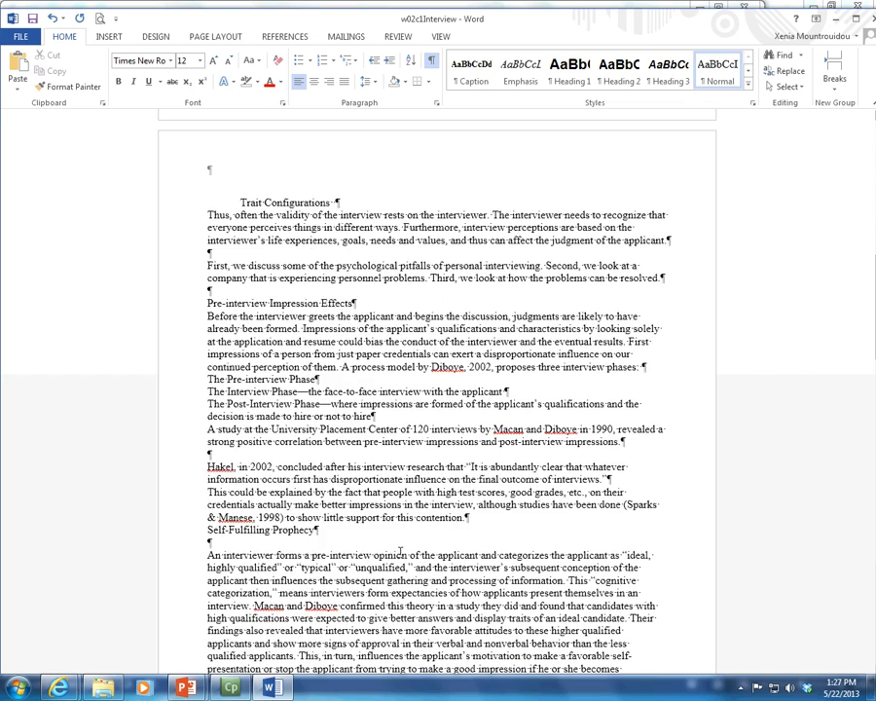
{"action": "scroll", "coordinate": [400, 553], "scroll_direction": "up", "scroll_amount": 3}
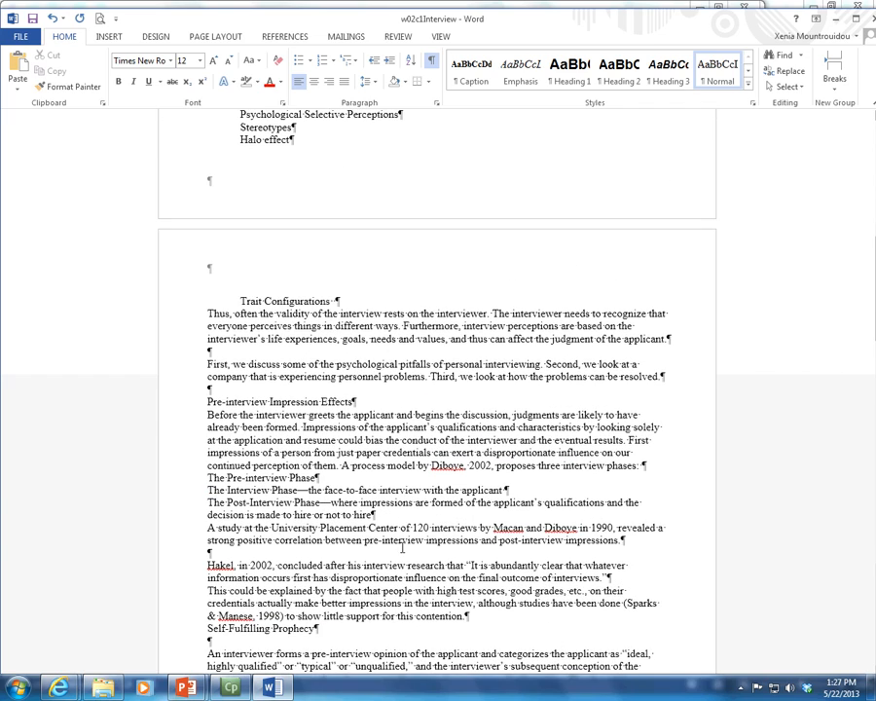
{"action": "scroll", "coordinate": [427, 521], "scroll_direction": "up", "scroll_amount": 10}
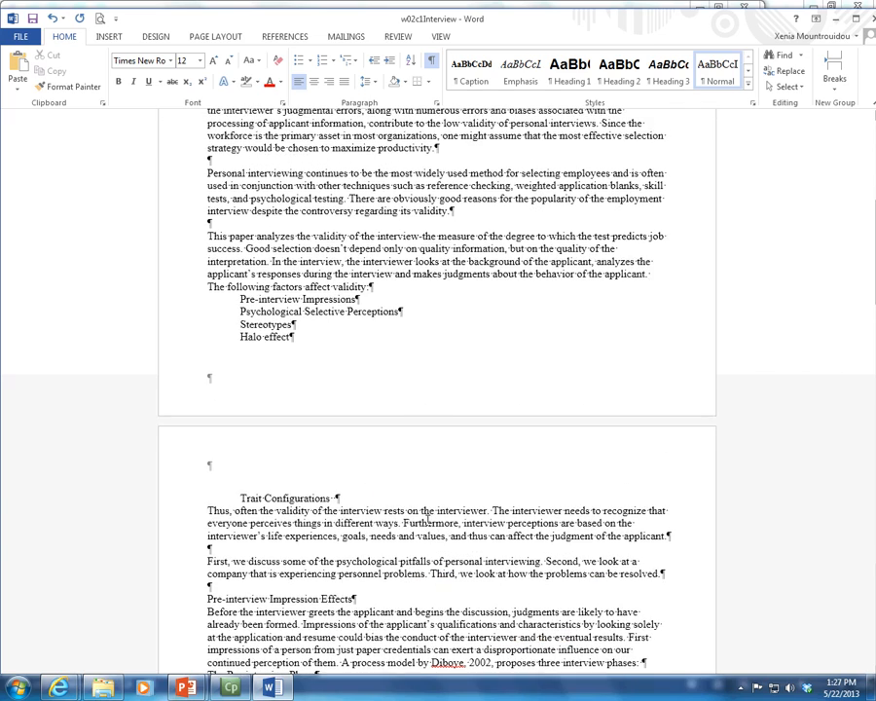
{"action": "scroll", "coordinate": [426, 525], "scroll_direction": "up", "scroll_amount": 3}
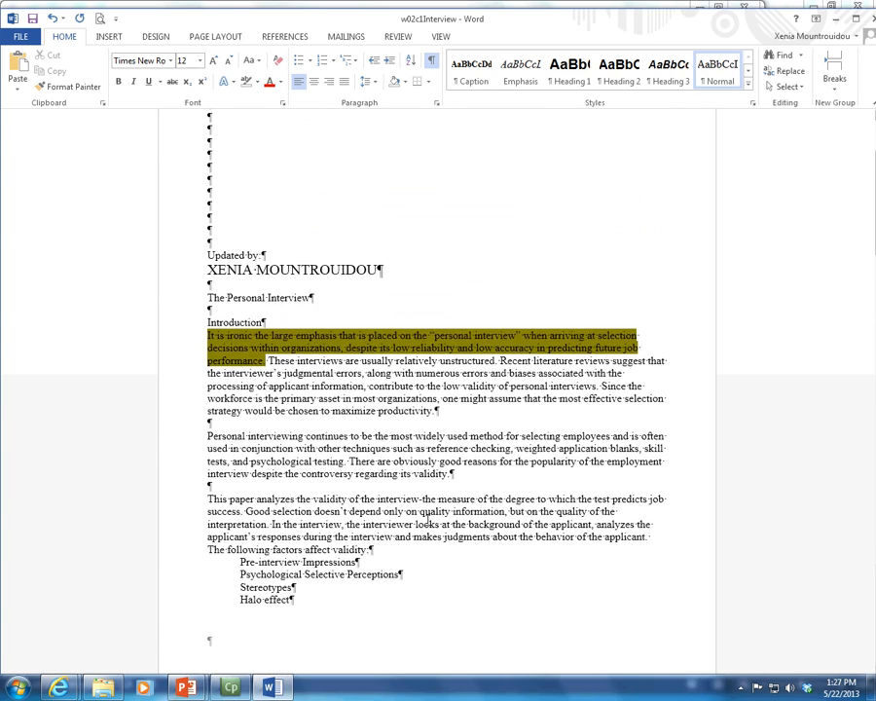
{"action": "scroll", "coordinate": [425, 516], "scroll_direction": "up", "scroll_amount": 2}
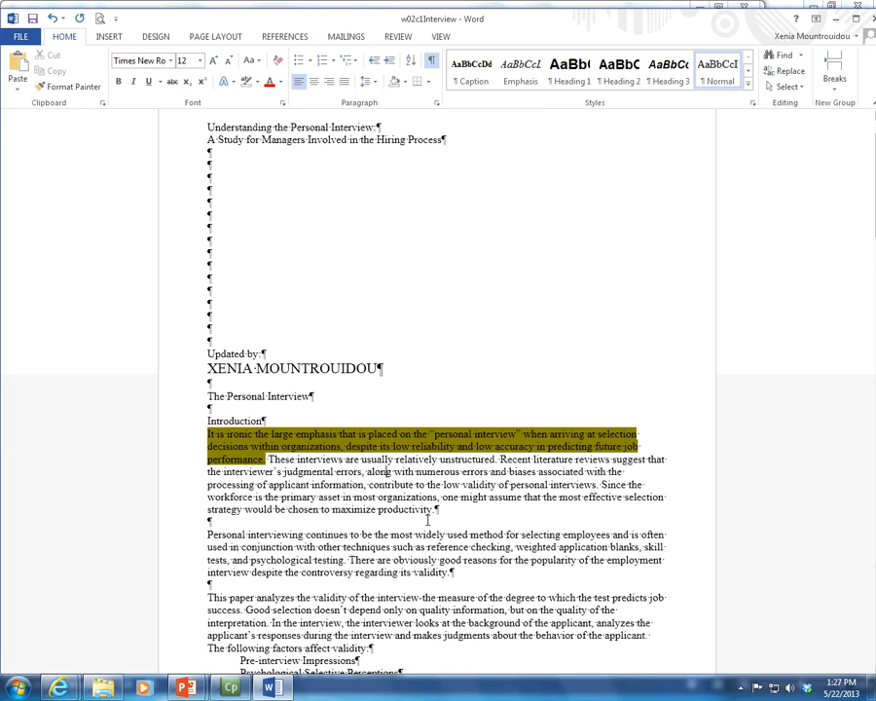
{"action": "scroll", "coordinate": [426, 518], "scroll_direction": "up", "scroll_amount": 1}
{"action": "scroll", "coordinate": [425, 519], "scroll_direction": "down", "scroll_amount": 3}
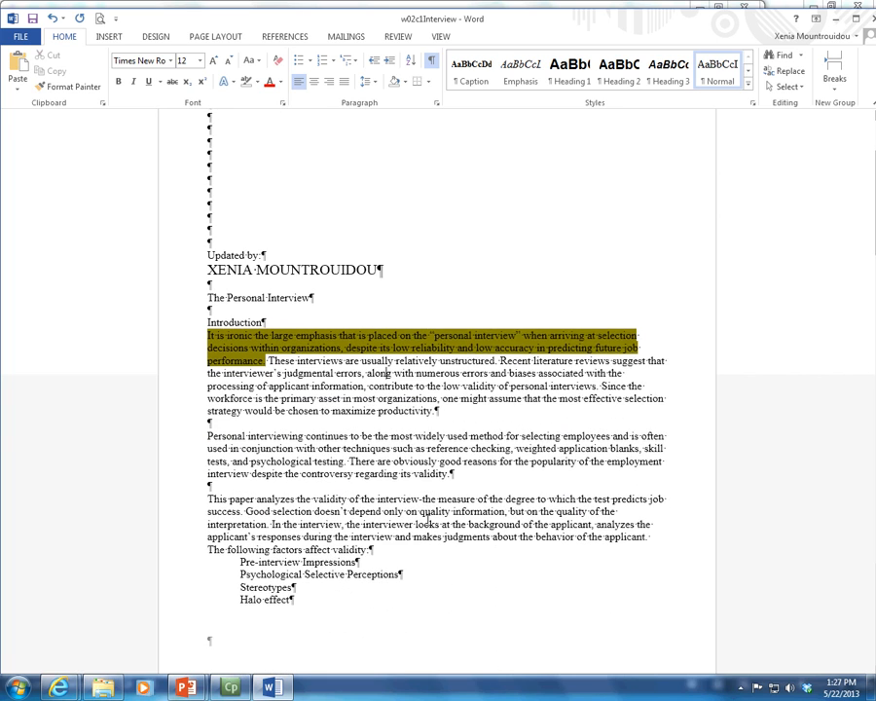
{"action": "scroll", "coordinate": [425, 519], "scroll_direction": "down", "scroll_amount": 5}
{"action": "scroll", "coordinate": [425, 519], "scroll_direction": "down", "scroll_amount": 9}
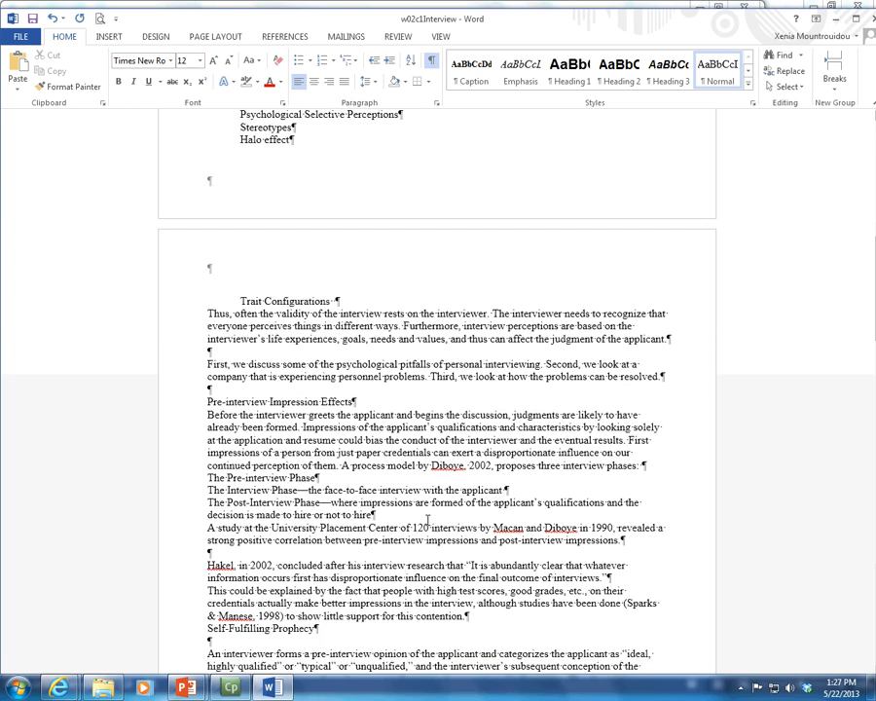
{"action": "scroll", "coordinate": [427, 520], "scroll_direction": "down", "scroll_amount": 2}
{"action": "scroll", "coordinate": [427, 518], "scroll_direction": "down", "scroll_amount": 1}
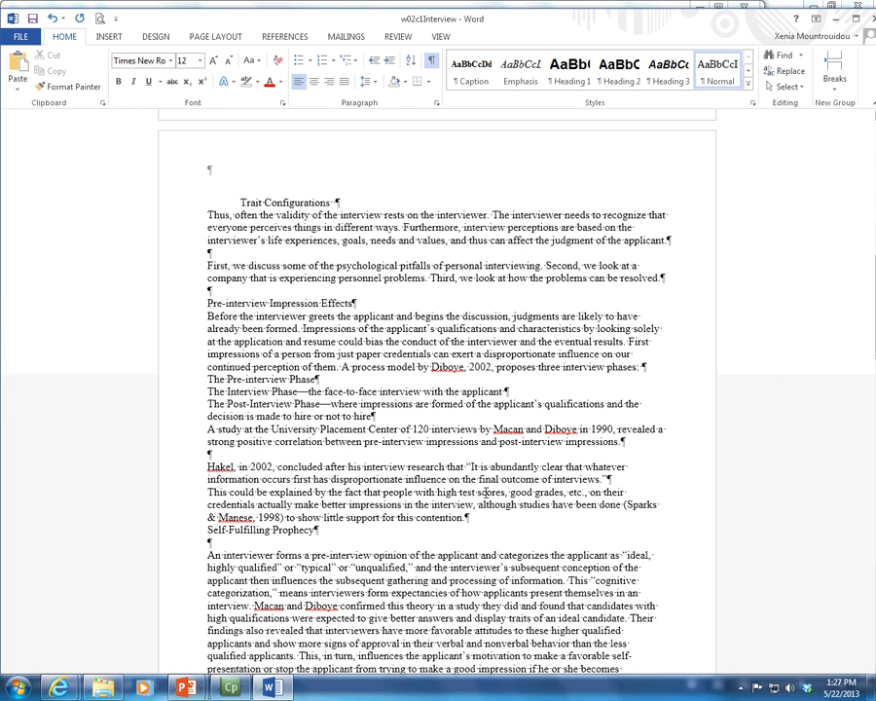
{"action": "left_click_drag", "start_coordinate": [624, 504], "coordinate": [253, 517]}
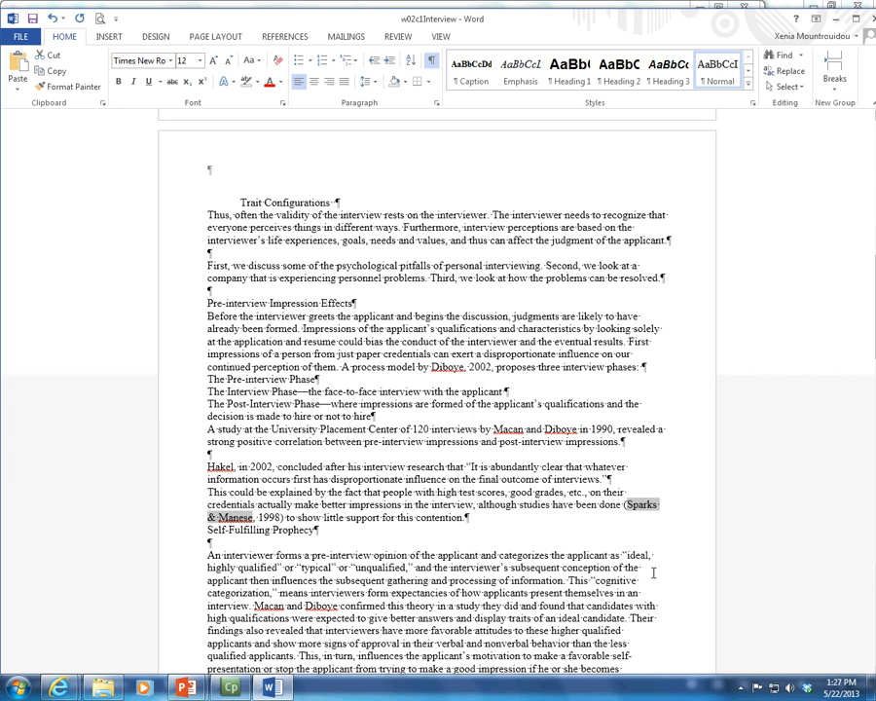
{"action": "left_click", "coordinate": [665, 508]}
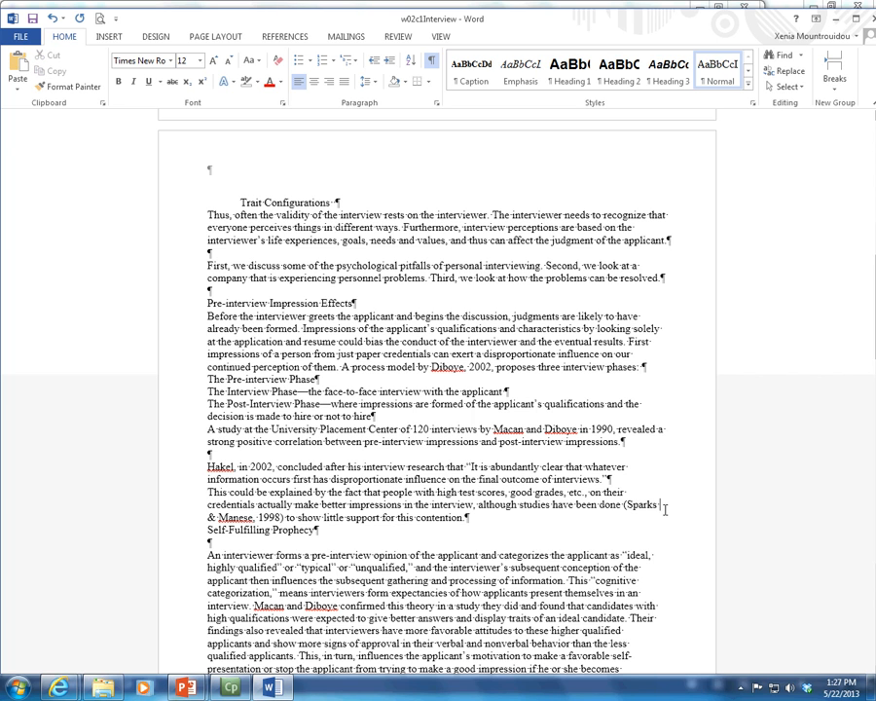
Fill a new line above "Self-Fulfilling Prophecy" with random letters until it wraps, and delete that text again.
{"action": "left_click", "coordinate": [475, 517]}
{"action": "key", "text": "Return"}
{"action": "type", "text": "Ewjqrl;ewjrlewjn"}
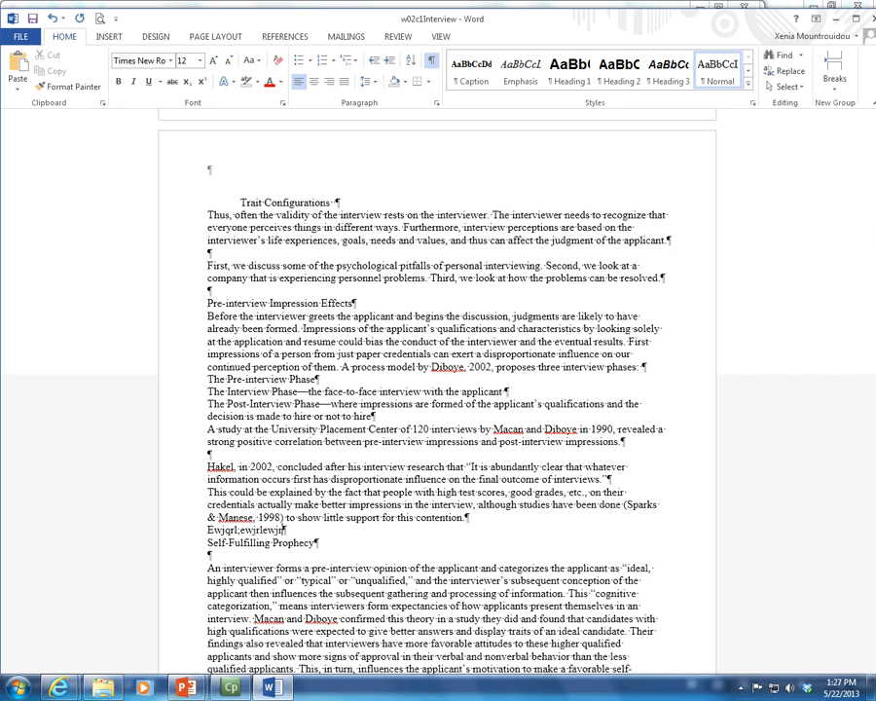
{"action": "type", "text": "ewkroiewuroiewuroiuewoiruowieuroiweuroiewuroi"}
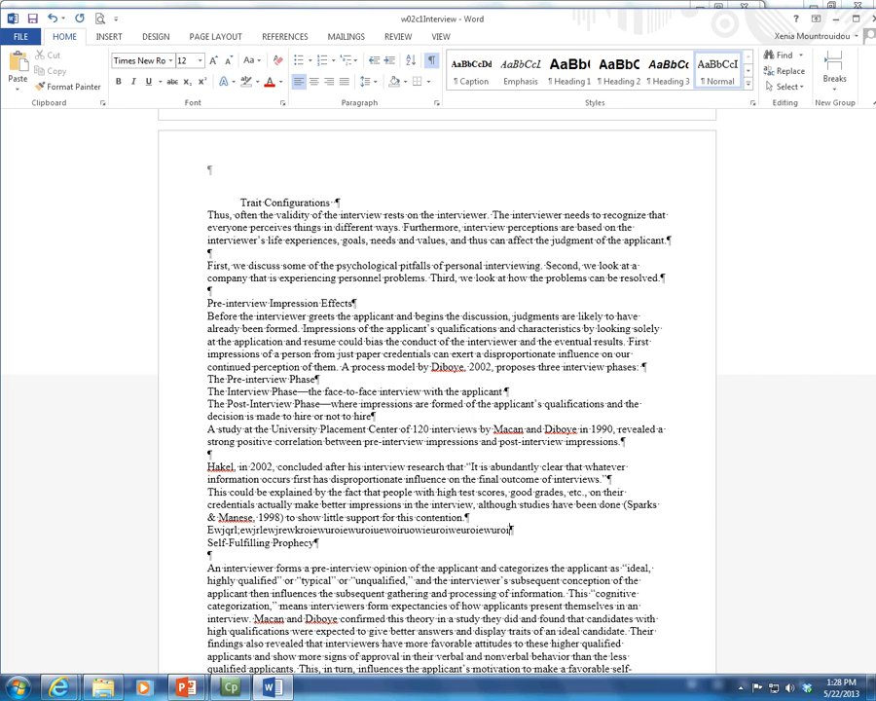
{"action": "type", "text": "weuroiweuroiweuroiewuroewuqroweuroew"}
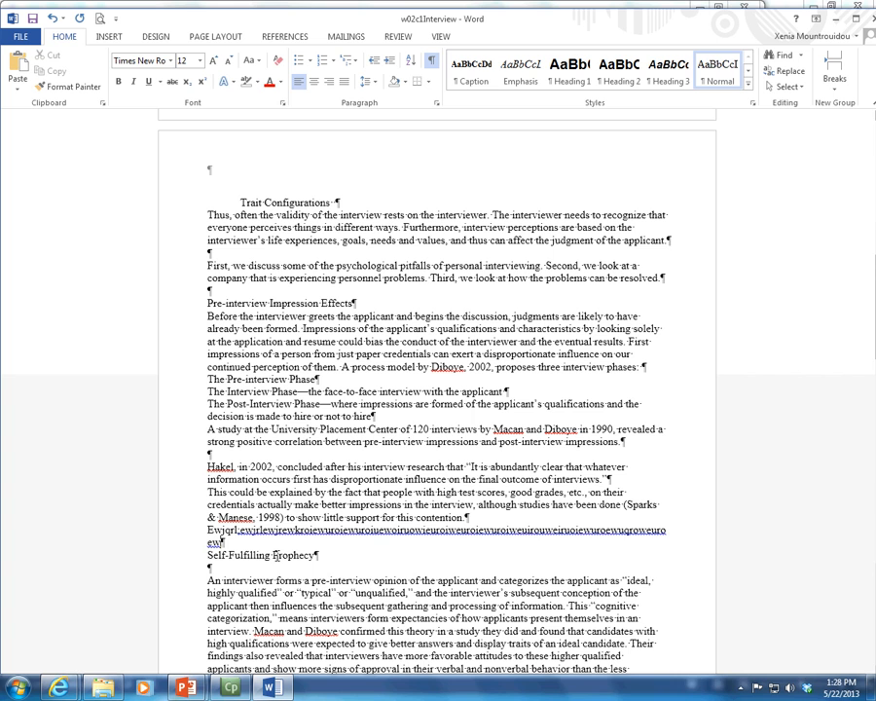
{"action": "mouse_move", "coordinate": [194, 542]}
{"action": "left_mouse_down"}
{"action": "mouse_move", "coordinate": [196, 518]}
{"action": "mouse_move", "coordinate": [194, 531]}
{"action": "left_mouse_up"}
{"action": "key", "text": "Delete"}
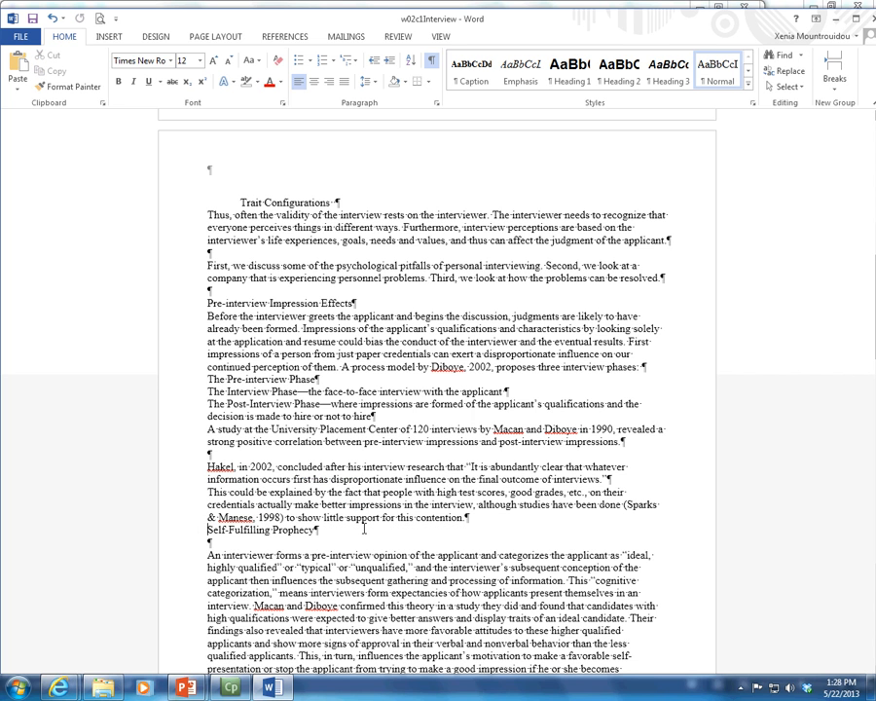
Replace the regular spaces before and after the ampersand in the 1998 citation above "Self-Fulfilling Prophecy" with nonbreaking spaces.
{"action": "left_click", "coordinate": [682, 504]}
{"action": "key", "text": "BackSpace"}
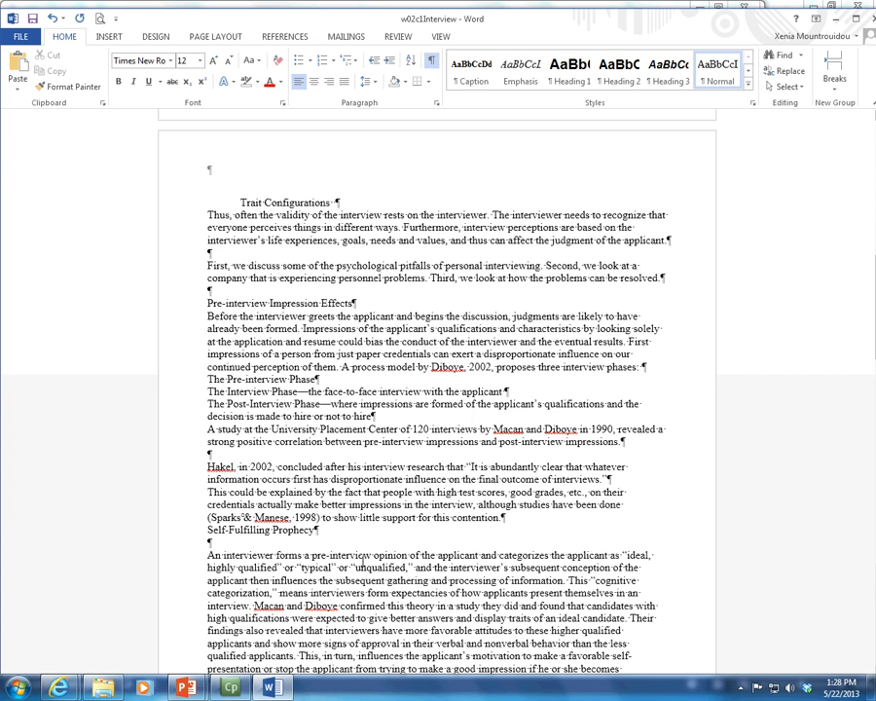
{"action": "left_click", "coordinate": [249, 517]}
{"action": "key", "text": "Delete"}
{"action": "key", "text": "ctrl+z"}
{"action": "scroll", "coordinate": [376, 479], "scroll_direction": "up", "scroll_amount": 1}
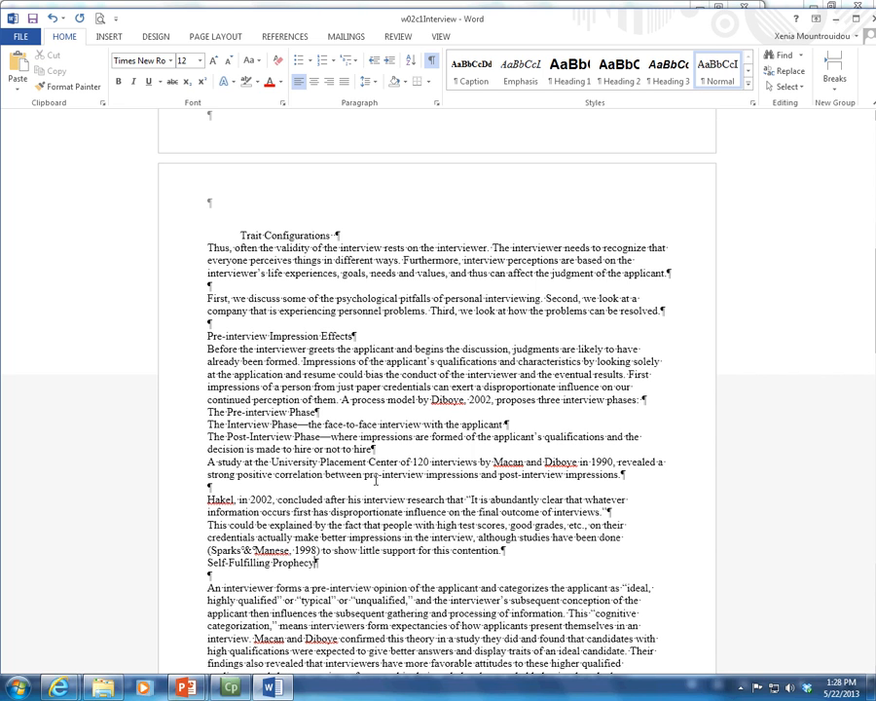
Search the document for hyphens and replace the one in the "Pre-interview Impressions" list item with a nonbreaking hyphen.
{"action": "key", "text": "ctrl+f"}
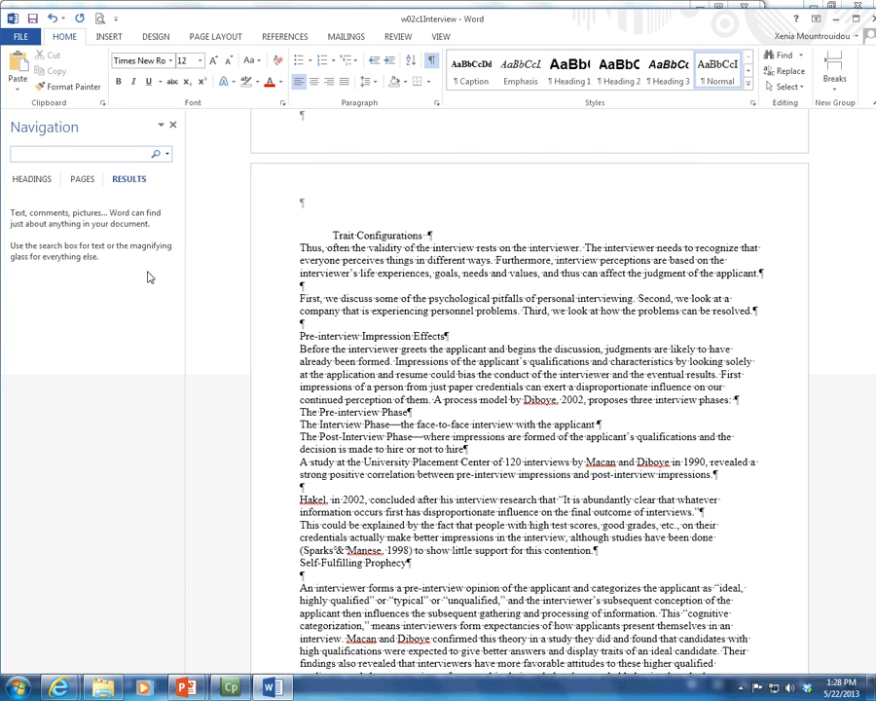
{"action": "type", "text": "-"}
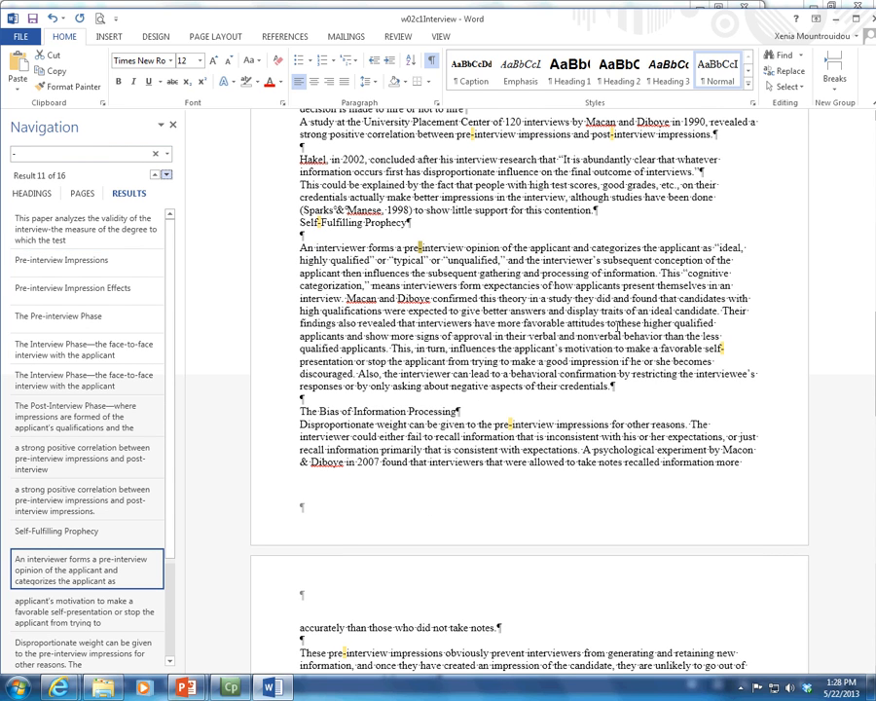
{"action": "left_click", "coordinate": [107, 258]}
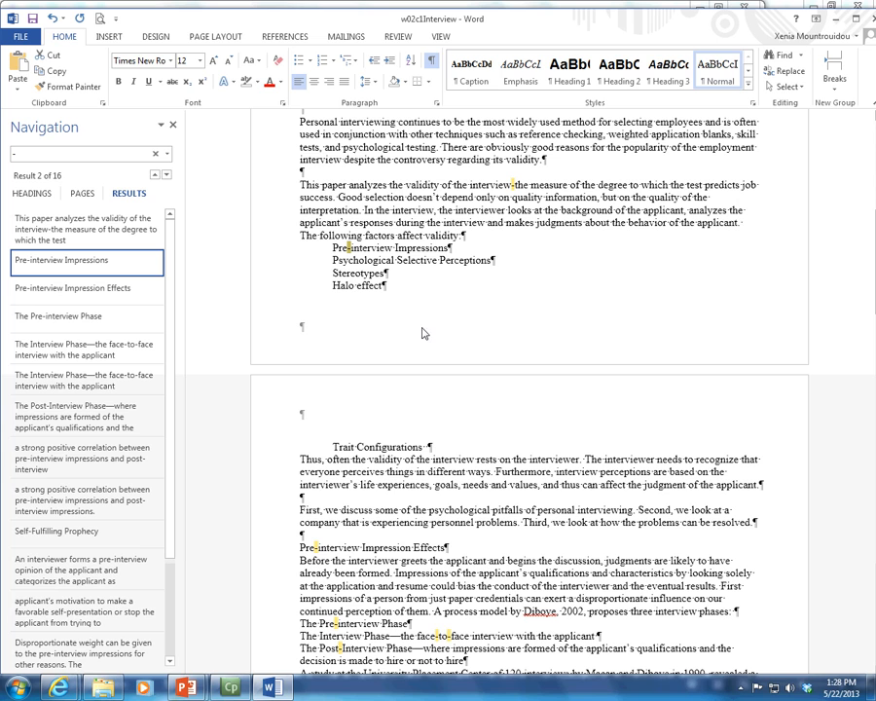
{"action": "left_click", "coordinate": [348, 248]}
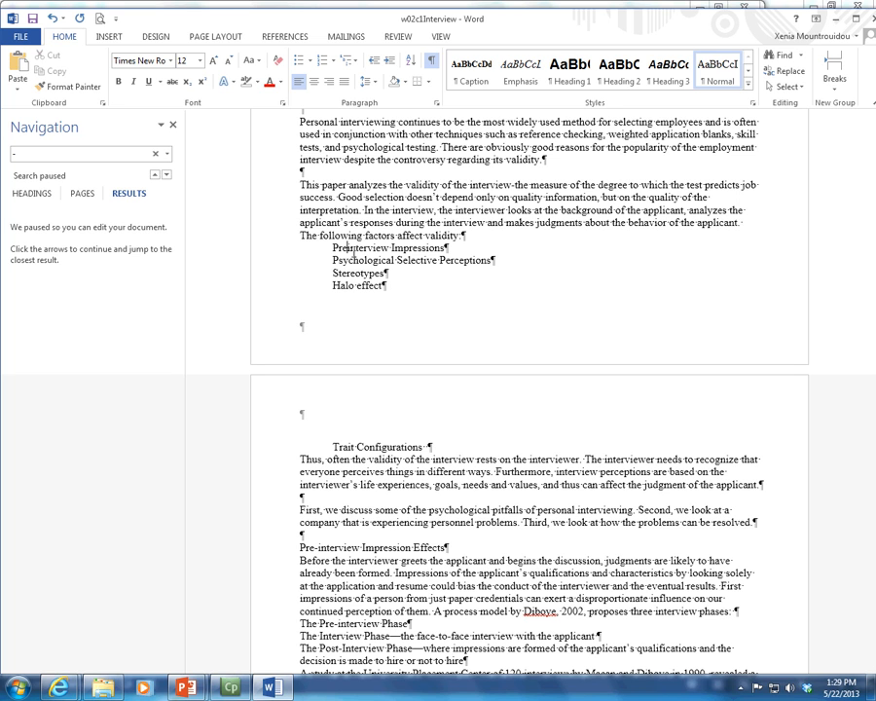
{"action": "type", "text": "-"}
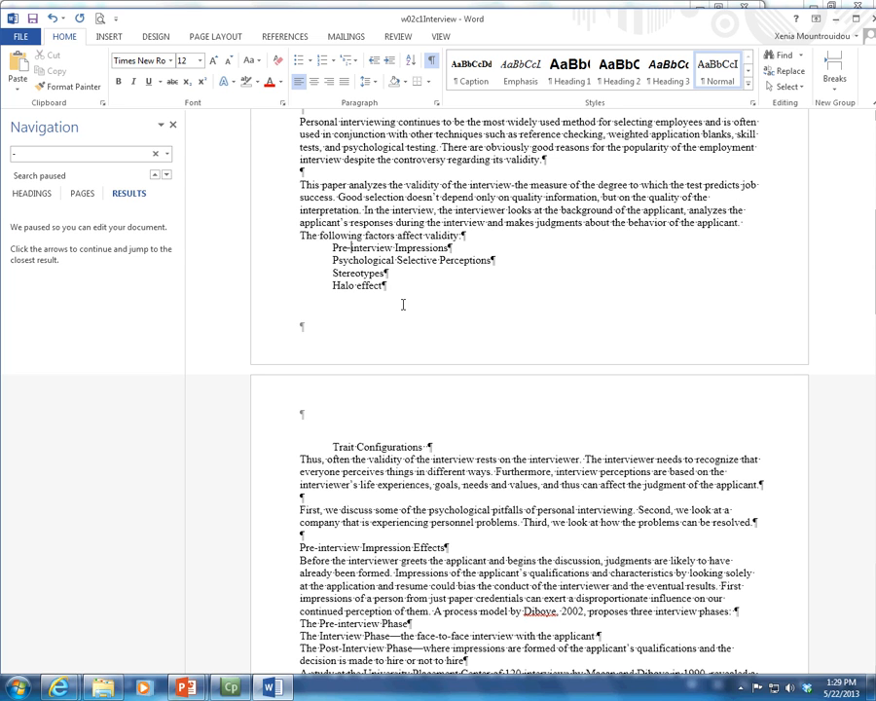
Insert random filler text before "Pre-interview Impressions" until the item wraps onto the next line, and undo that typing.
{"action": "key", "text": "Home"}
{"action": "type", "text": "dsfahksdjhfkdshfldsajflksdjflk"}
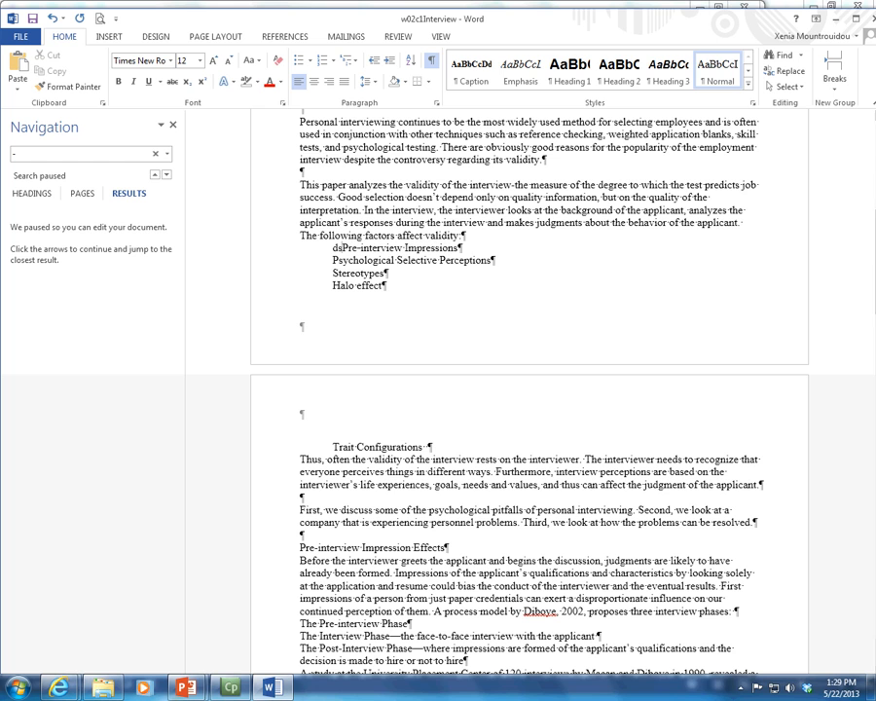
{"action": "type", "text": "dsjflkjdsalkfjlkasdjfldsa "}
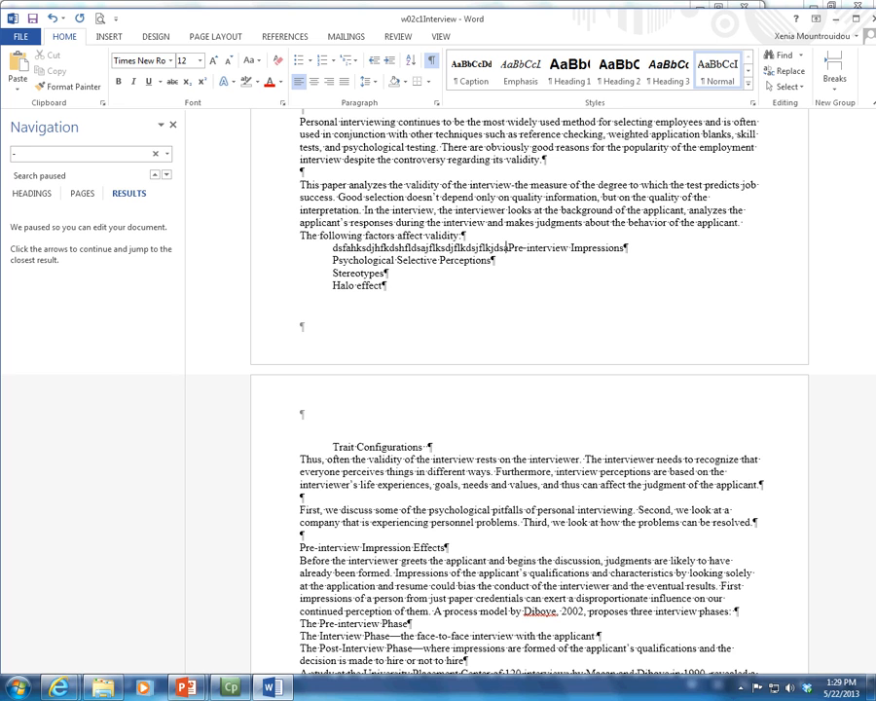
{"action": "type", "text": "dljfslajfldkj a lsjdals"}
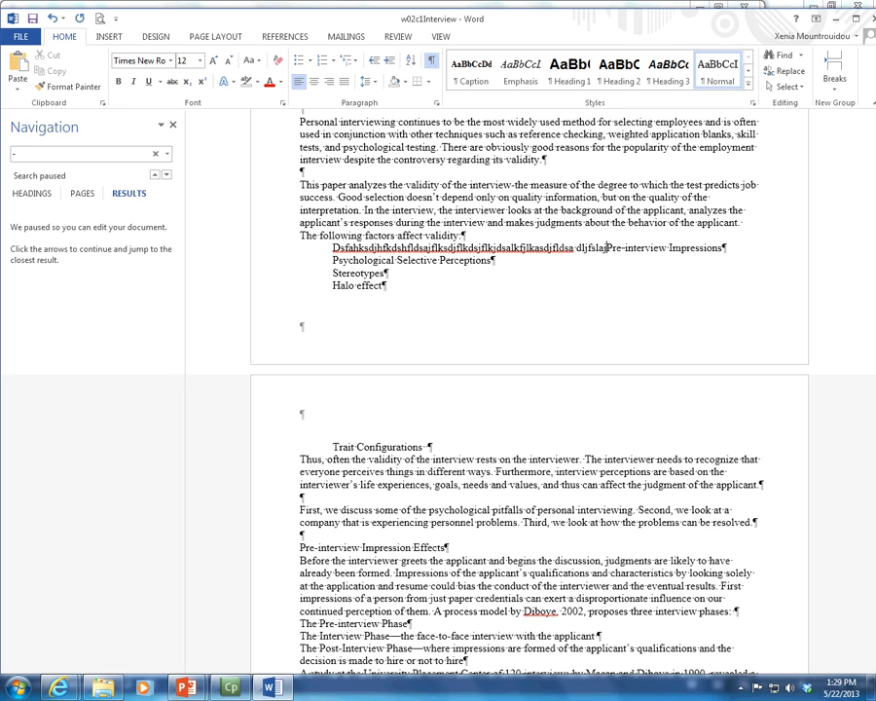
{"action": "type", "text": "fj "}
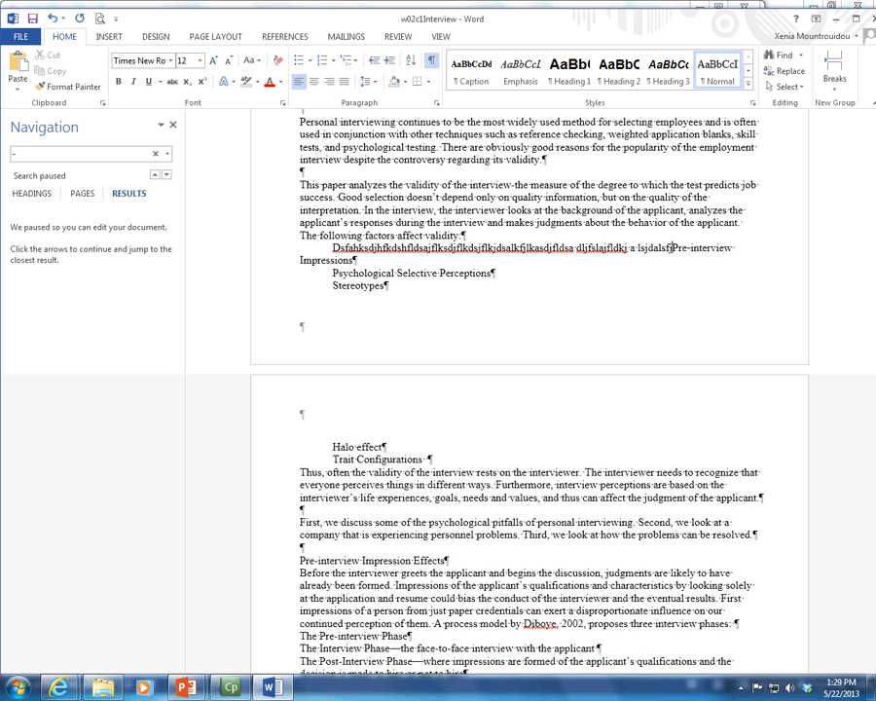
{"action": "type", "text": "asldkjasfl"}
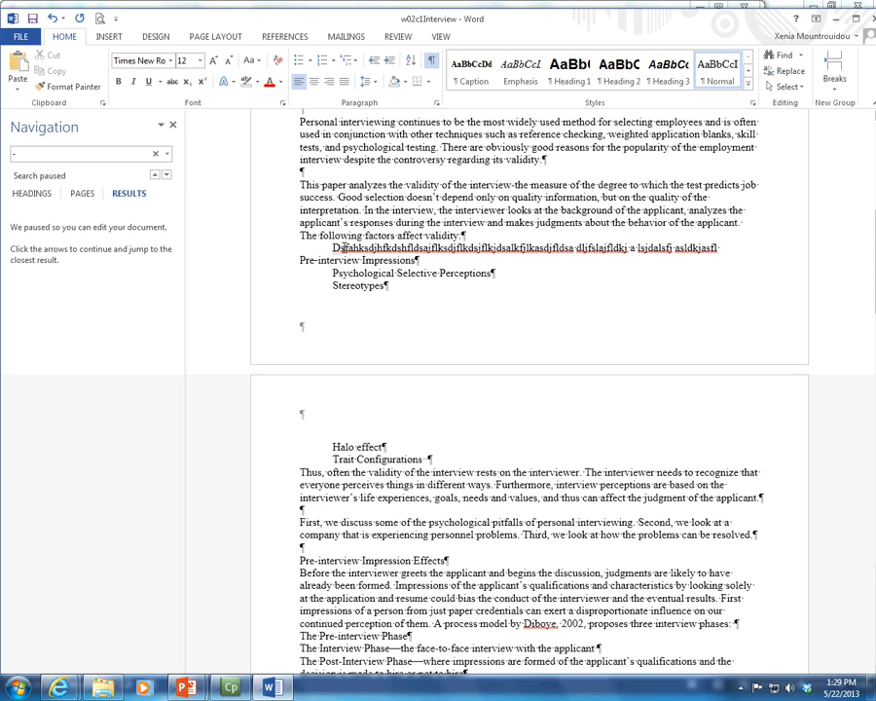
{"action": "left_click", "coordinate": [52, 18]}
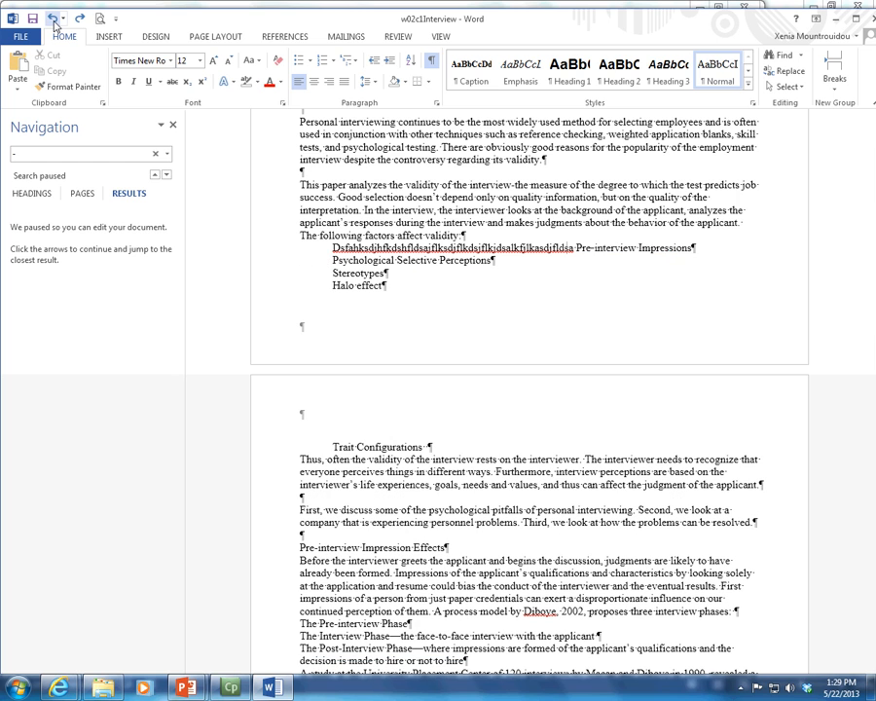
{"action": "left_click", "coordinate": [53, 18]}
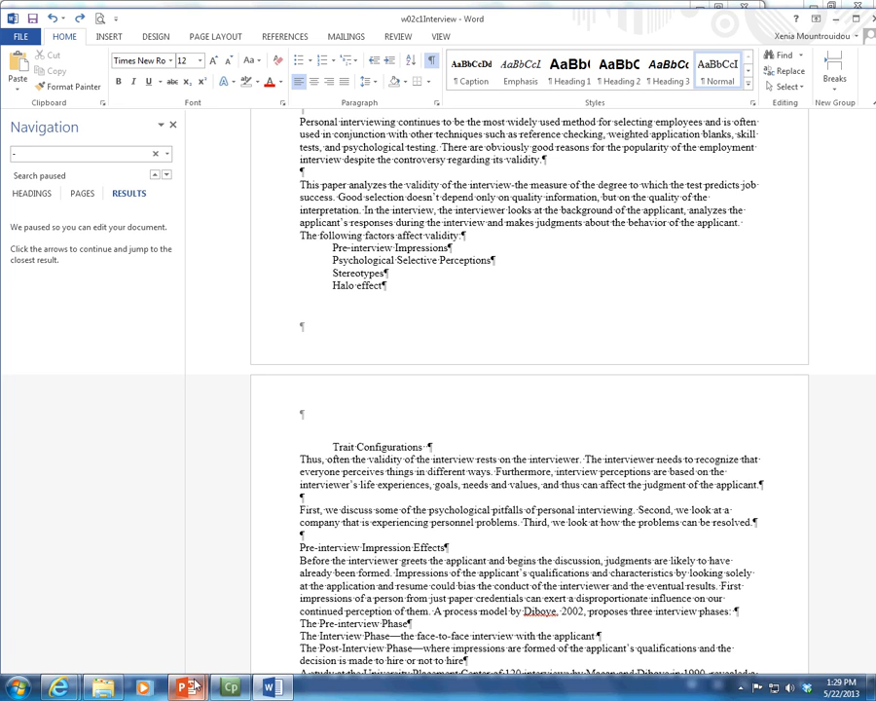
Switch to one of the open PowerPoint presentations.
{"action": "mouse_move", "coordinate": [194, 686]}
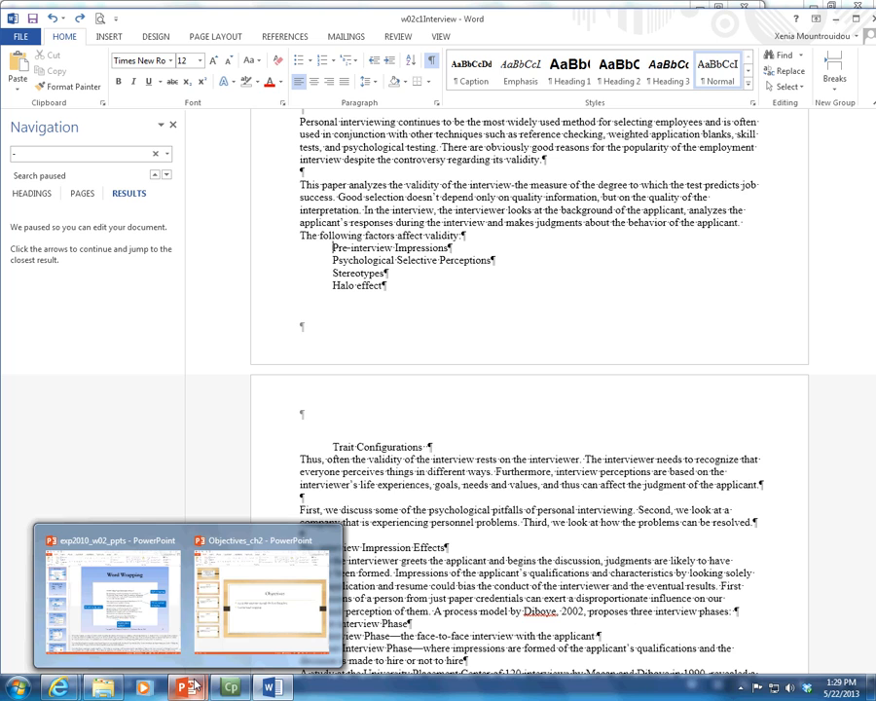